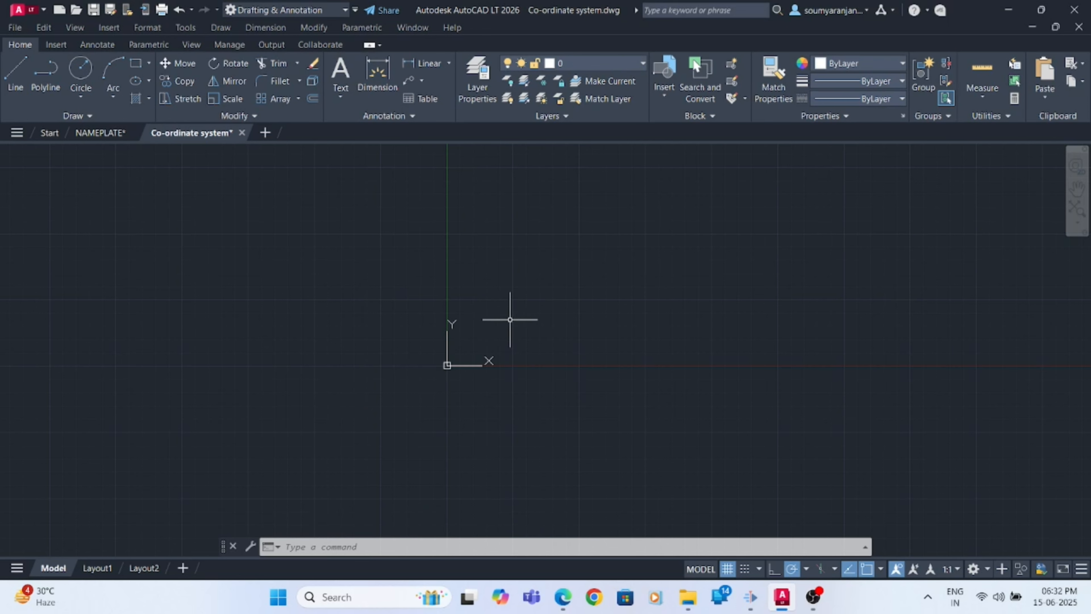
pyautogui.scroll(2, 509, 316)
pyautogui.scroll(-2, 644, 292)
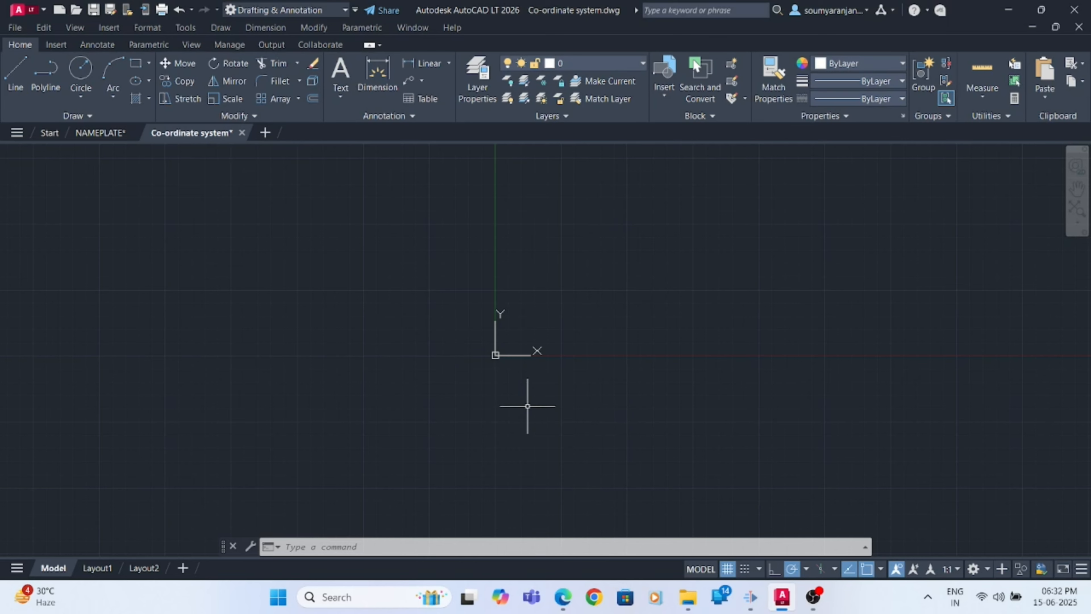
# Step: Open the program's help in a maximized window, search it for "line" and look through the results
pyautogui.press('F1')
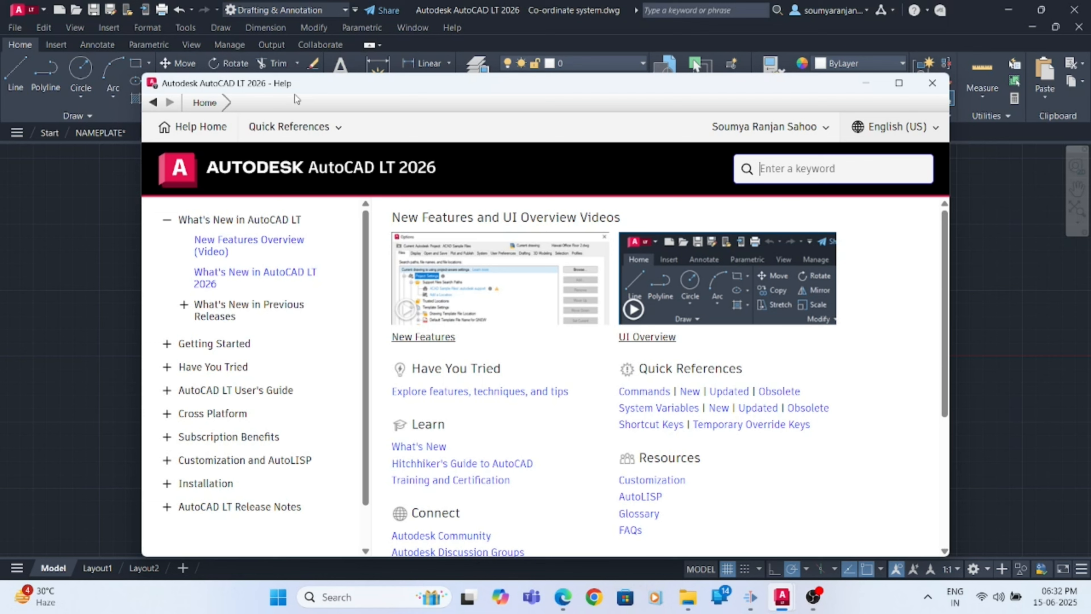
pyautogui.click(902, 83)
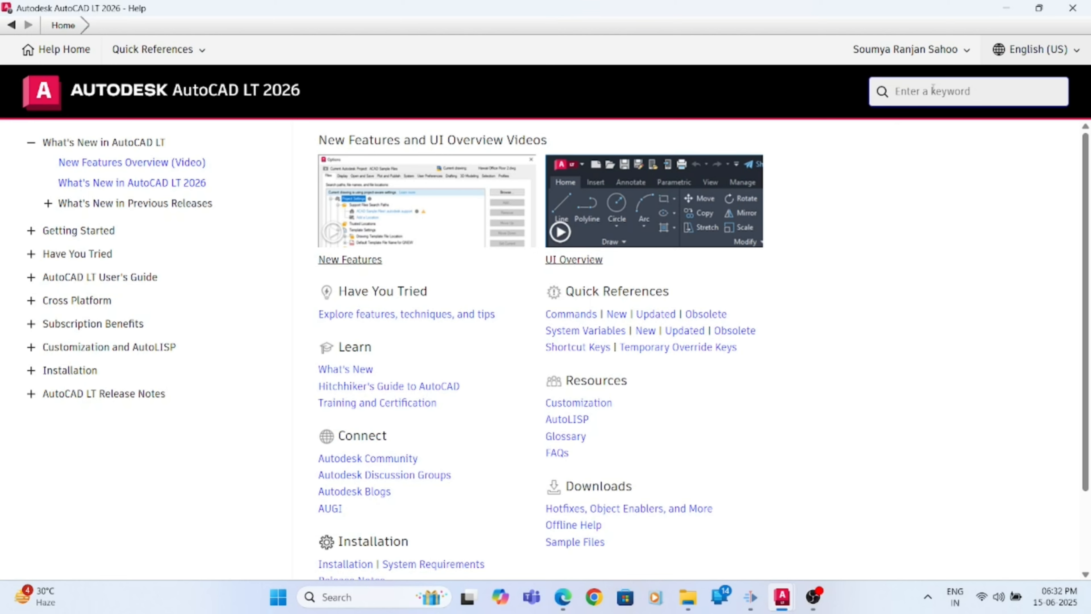
pyautogui.write('line')
pyautogui.press('Return')
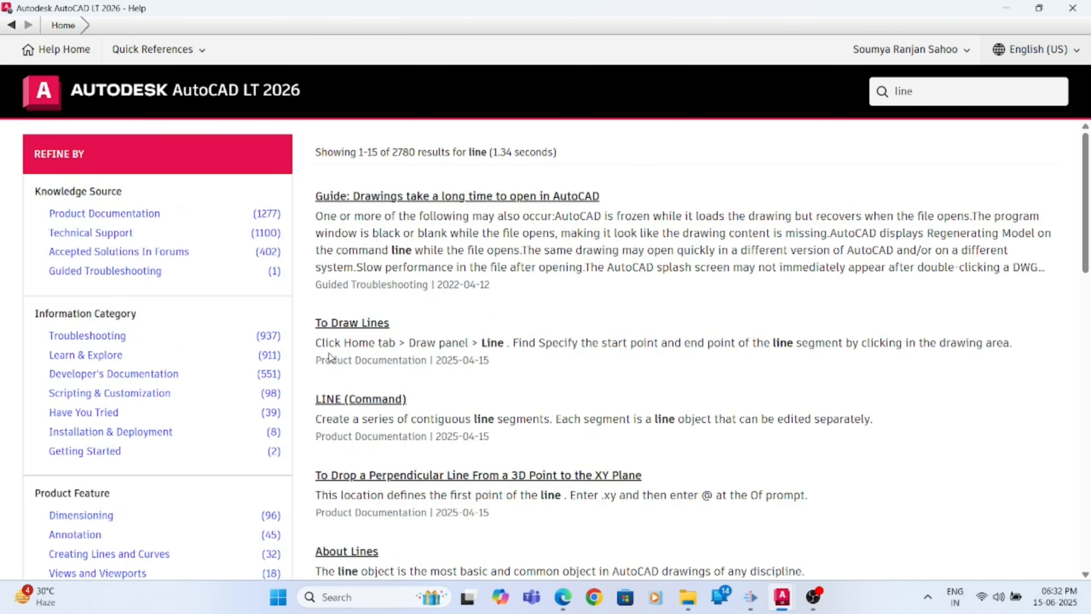
pyautogui.scroll(-5, 411, 336)
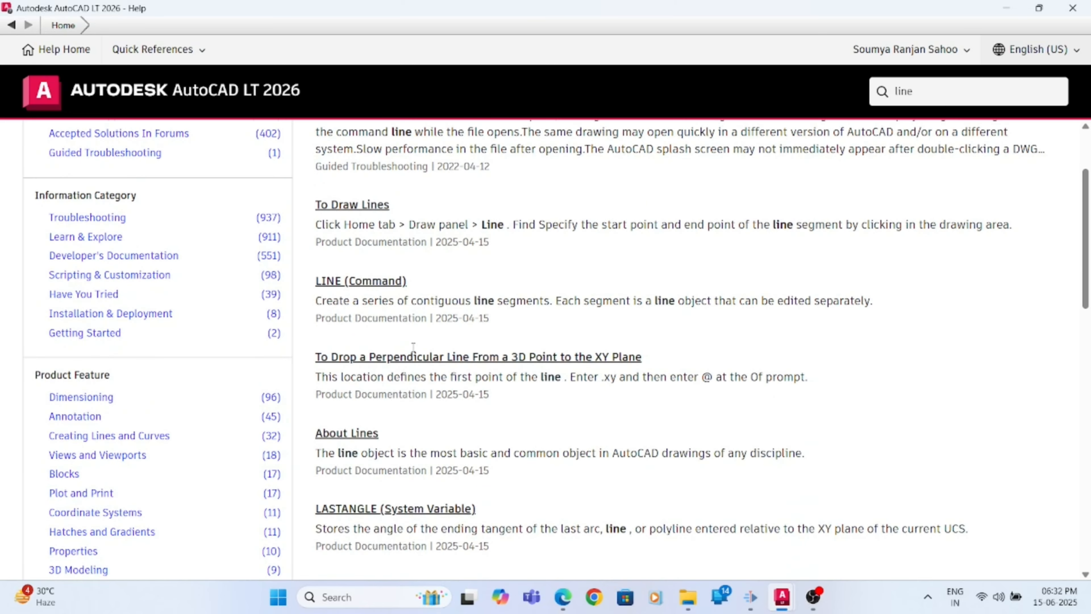
pyautogui.scroll(-7, 415, 519)
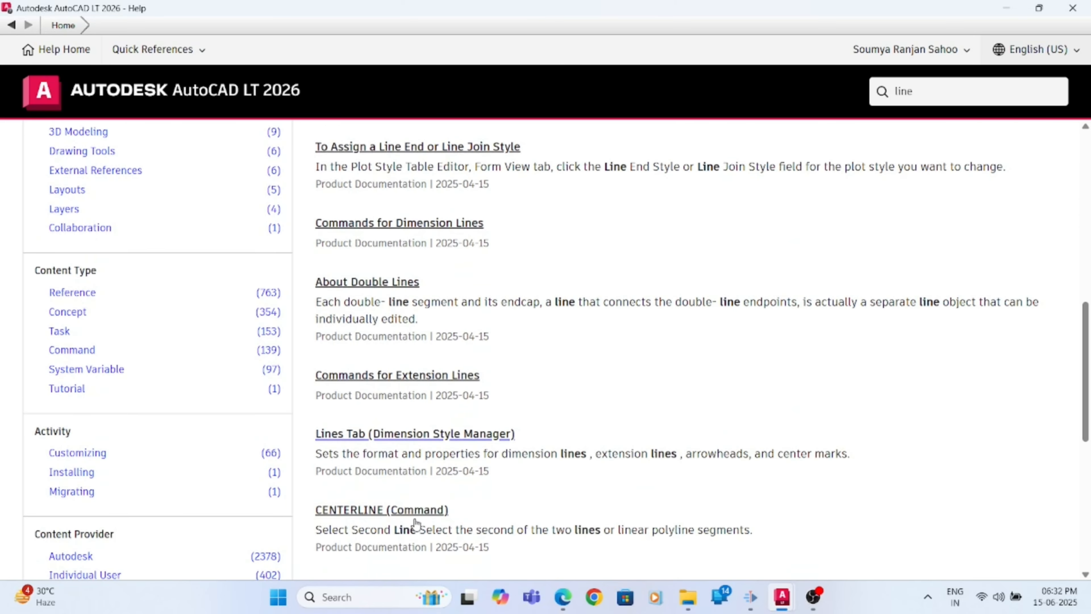
pyautogui.scroll(9, 416, 523)
pyautogui.scroll(3, 415, 523)
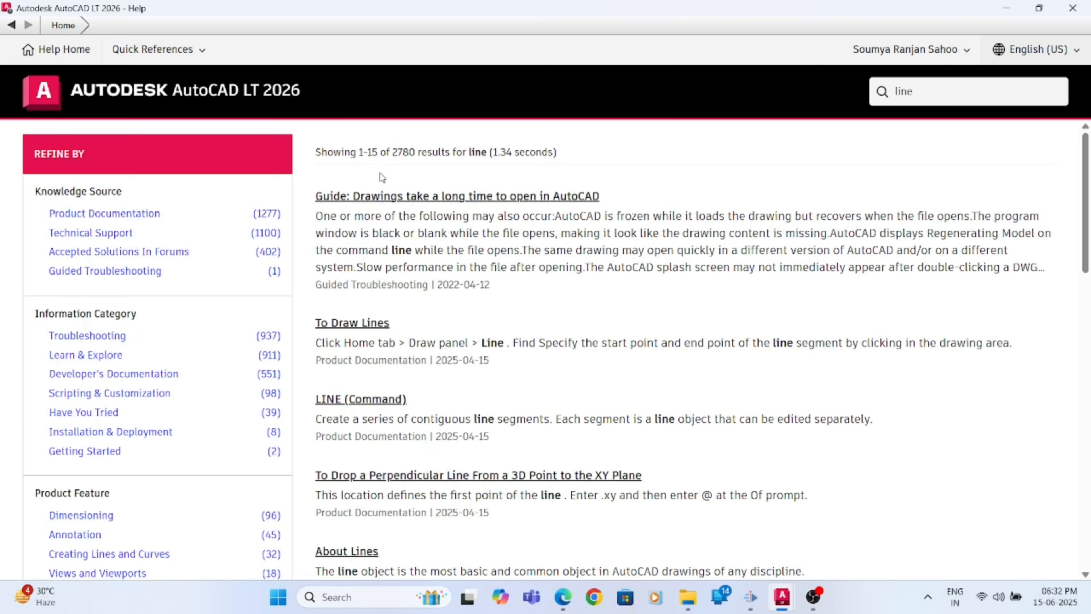
pyautogui.scroll(-13, 430, 372)
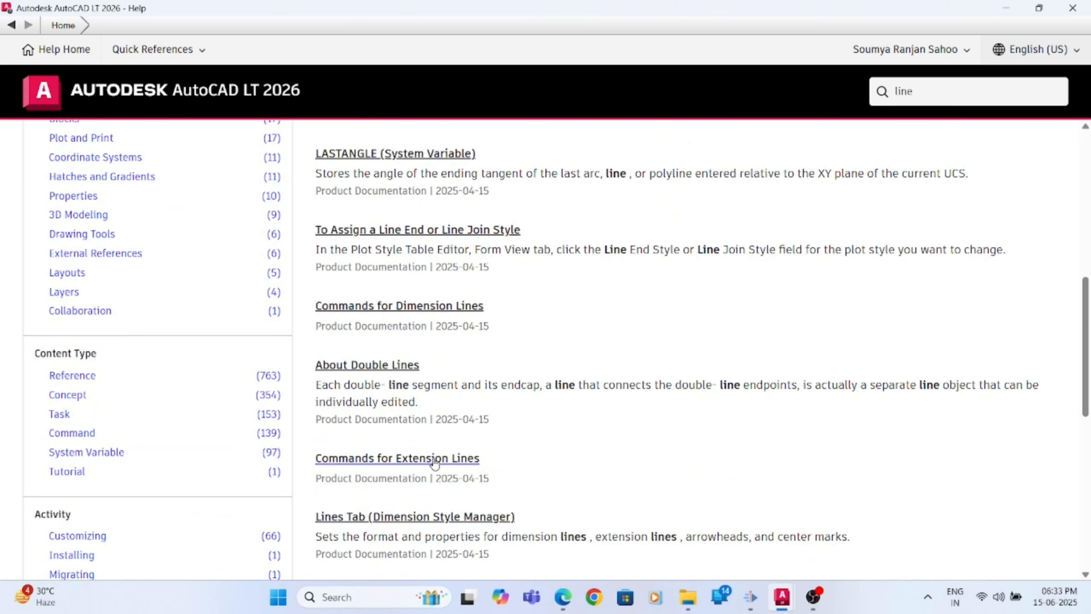
pyautogui.scroll(13, 433, 460)
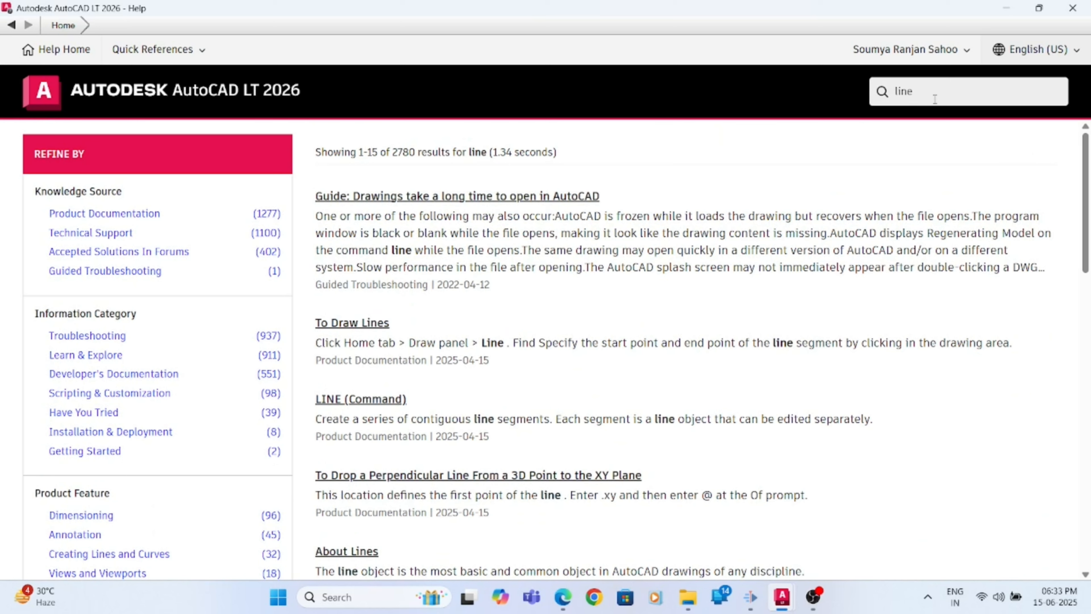
# Step: Clear the keyword from the help search and close the help window
pyautogui.click(910, 92)
pyautogui.moveTo(909, 91); pyautogui.dragTo(883, 90)
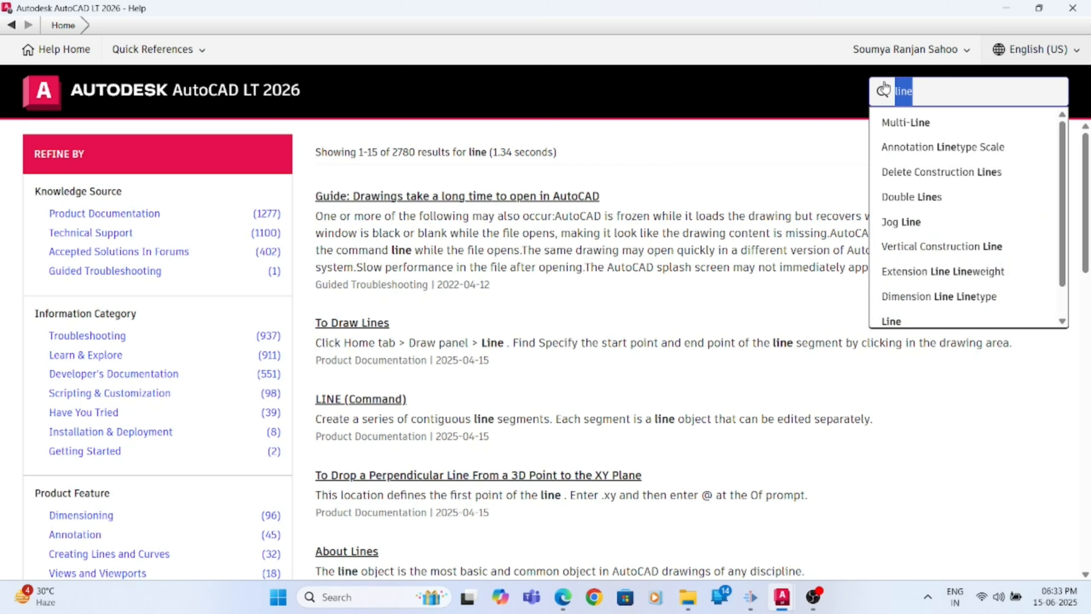
pyautogui.press('BackSpace')
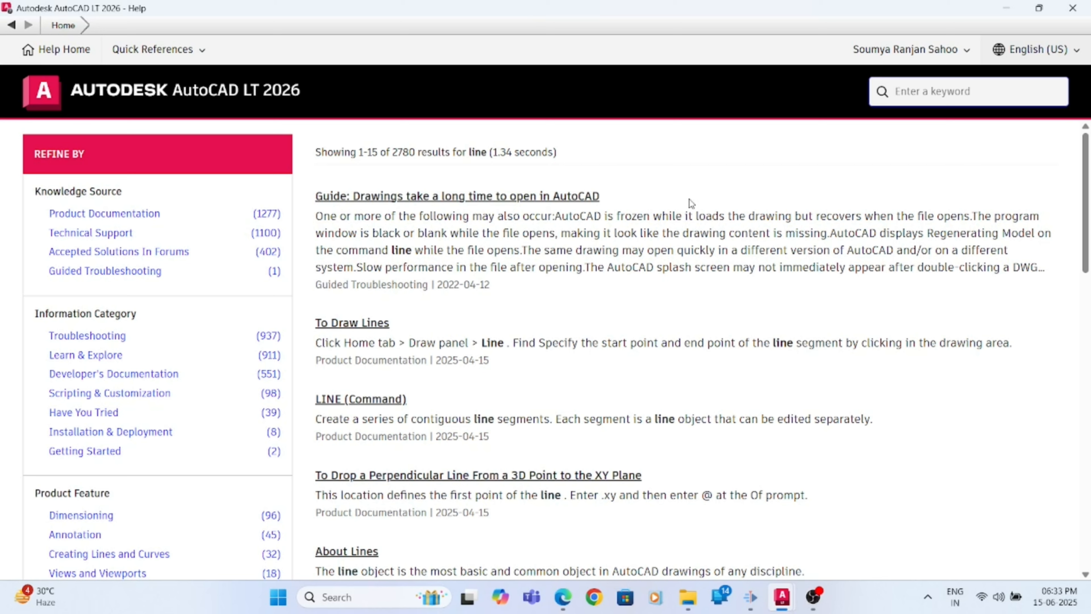
pyautogui.click(1077, 6)
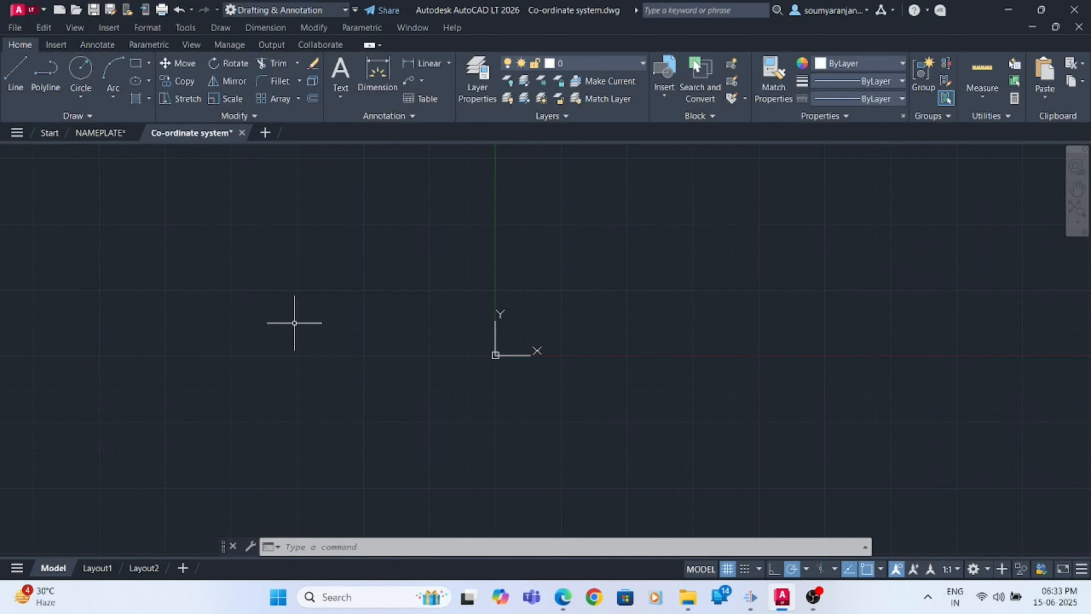
# Step: Expand the command history, review the earlier line, erase and angular dimension entries, and collapse it again
pyautogui.press('F2')
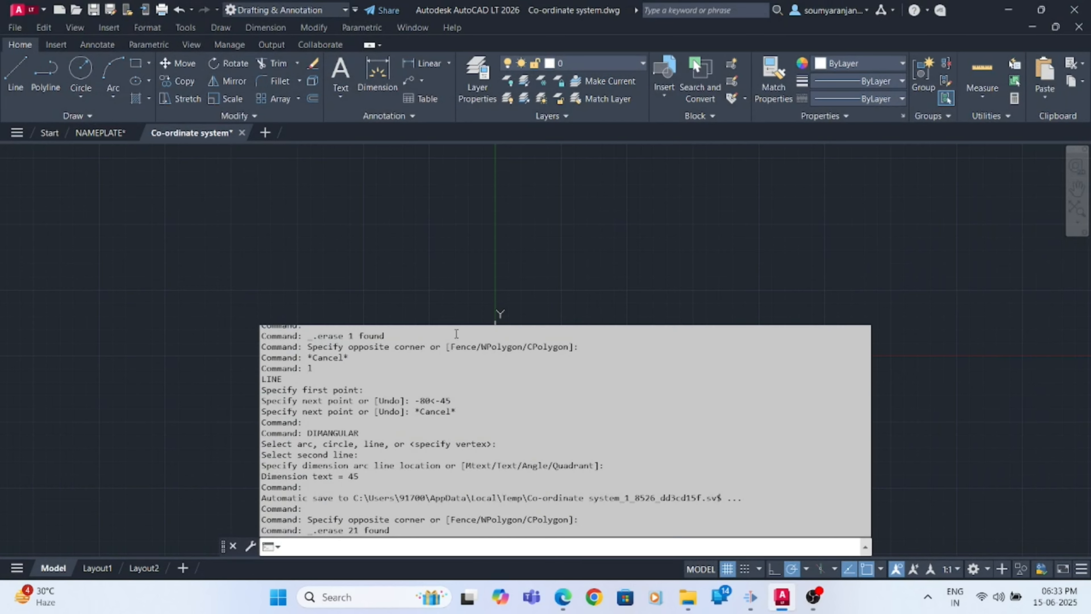
pyautogui.scroll(3, 425, 437)
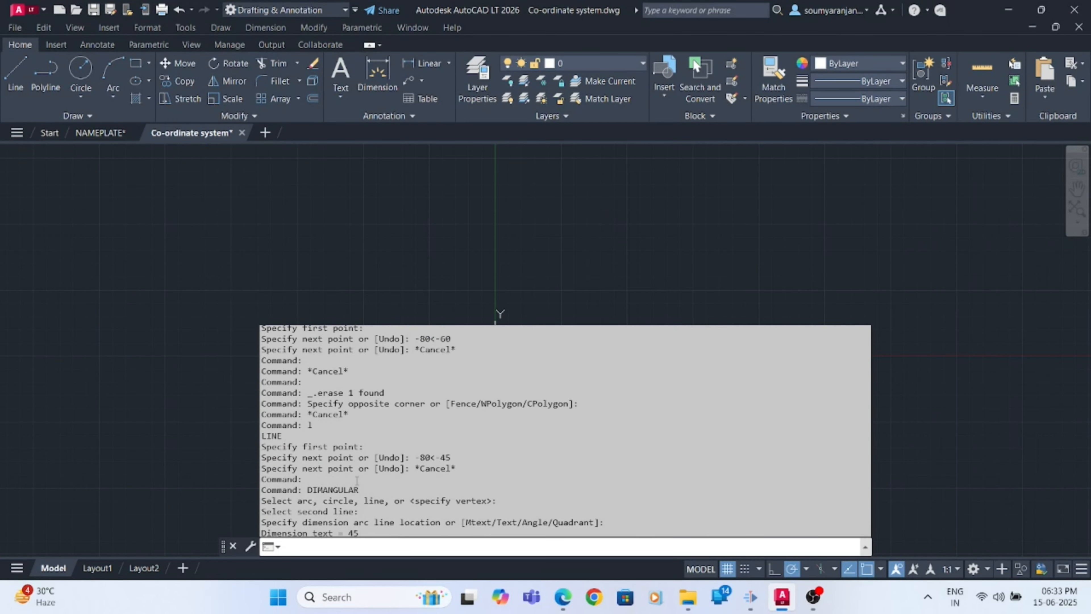
pyautogui.scroll(-3, 357, 481)
pyautogui.scroll(5, 357, 482)
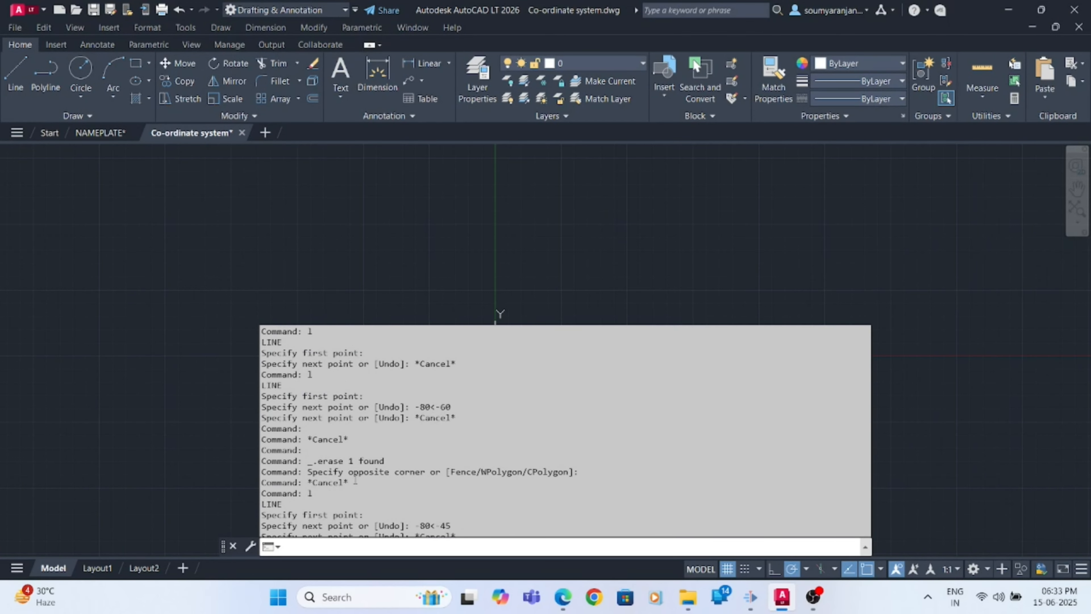
pyautogui.scroll(1, 355, 481)
pyautogui.scroll(5, 324, 336)
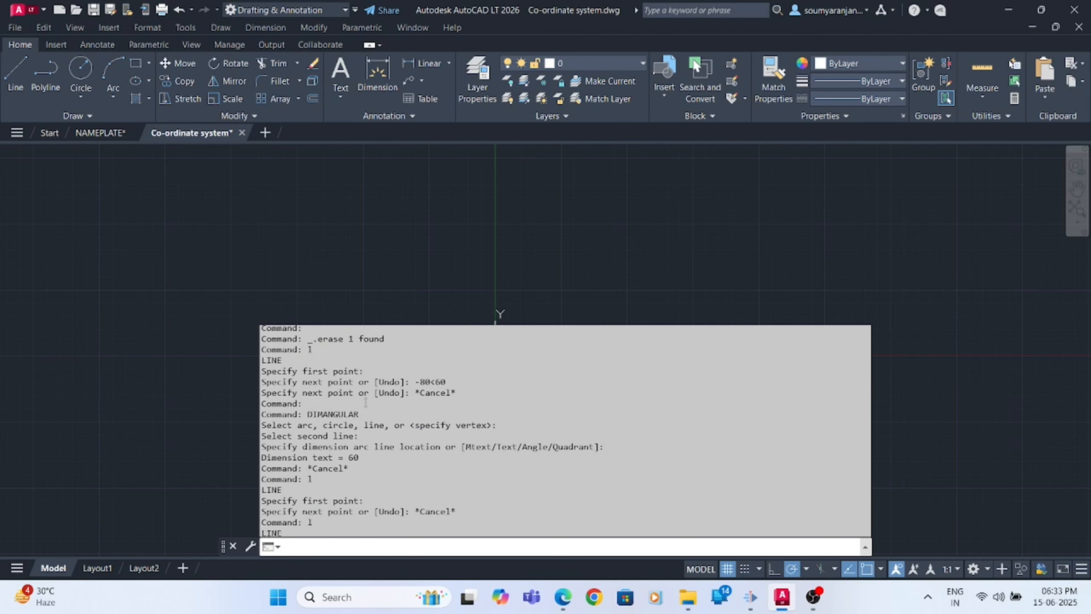
pyautogui.scroll(-6, 358, 380)
pyautogui.scroll(-6, 358, 380)
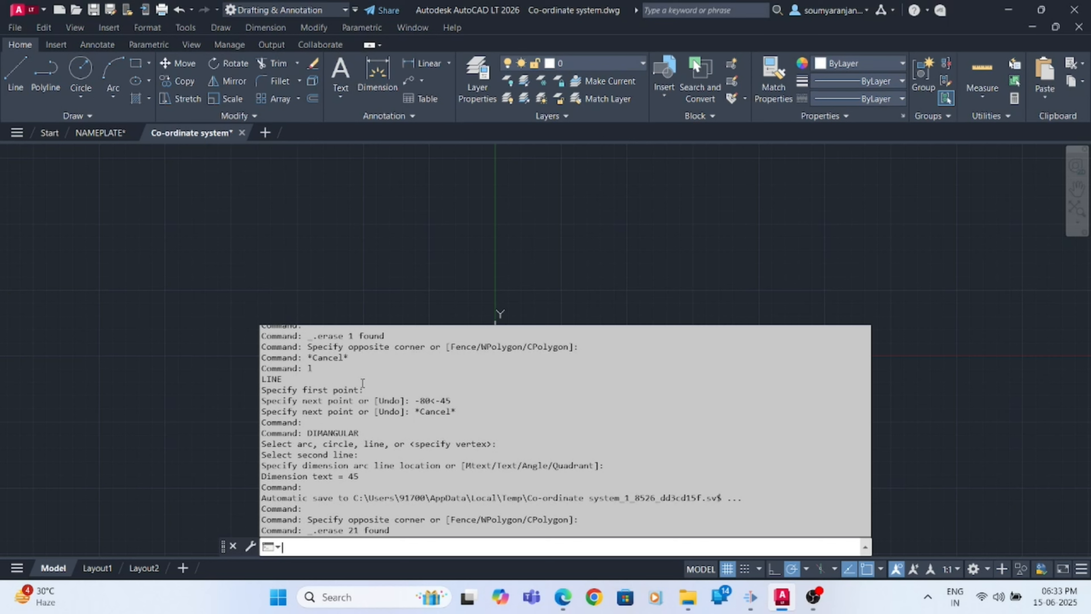
pyautogui.scroll(3, 359, 387)
pyautogui.scroll(2, 356, 394)
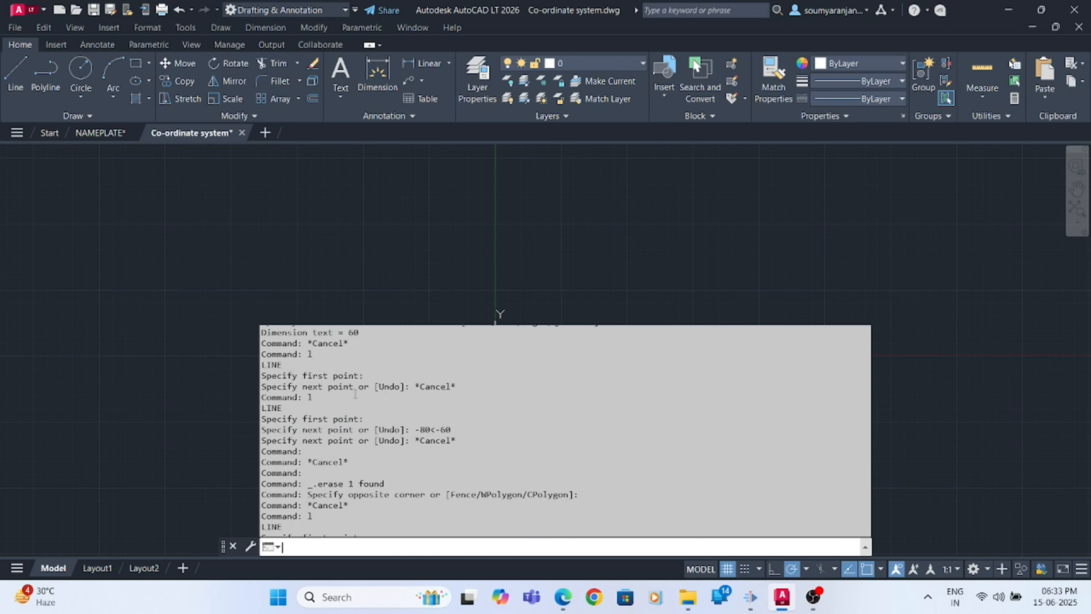
pyautogui.scroll(1, 356, 393)
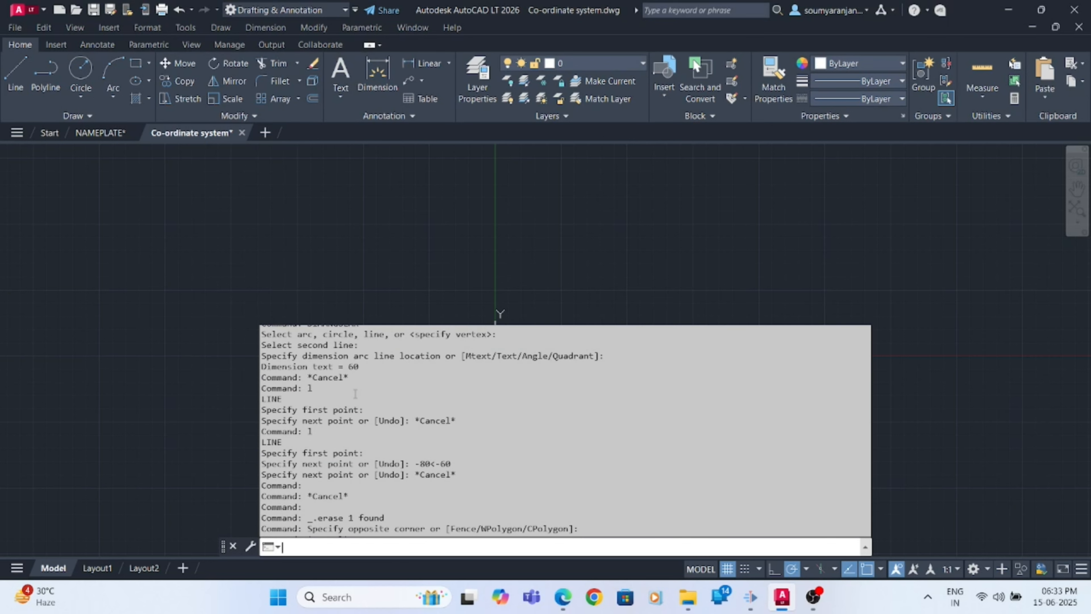
pyautogui.scroll(2, 355, 393)
pyautogui.scroll(-3, 355, 394)
pyautogui.scroll(-5, 356, 394)
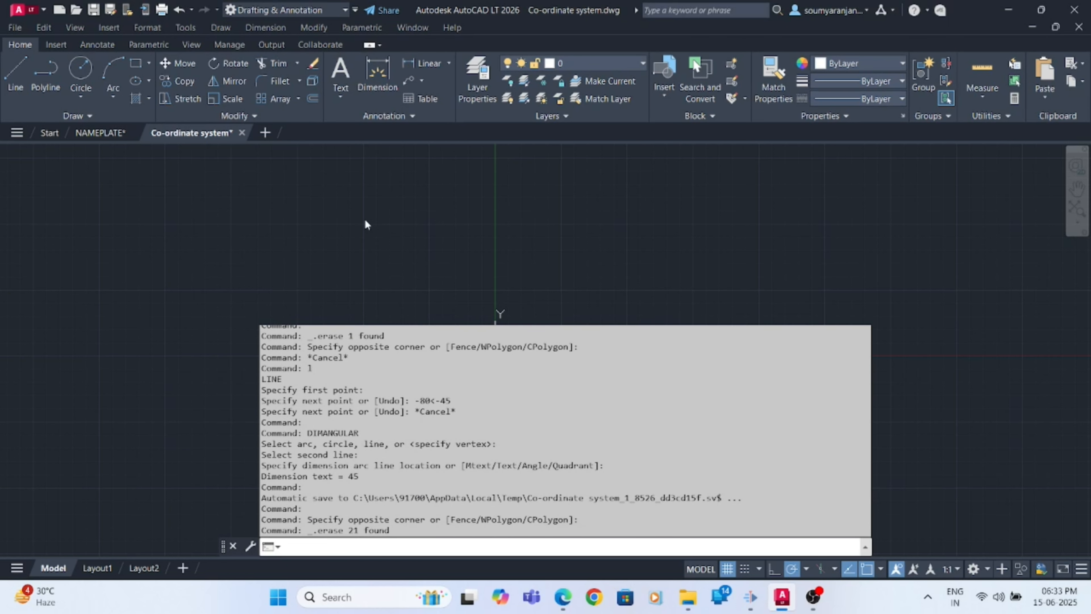
pyautogui.press('Escape')
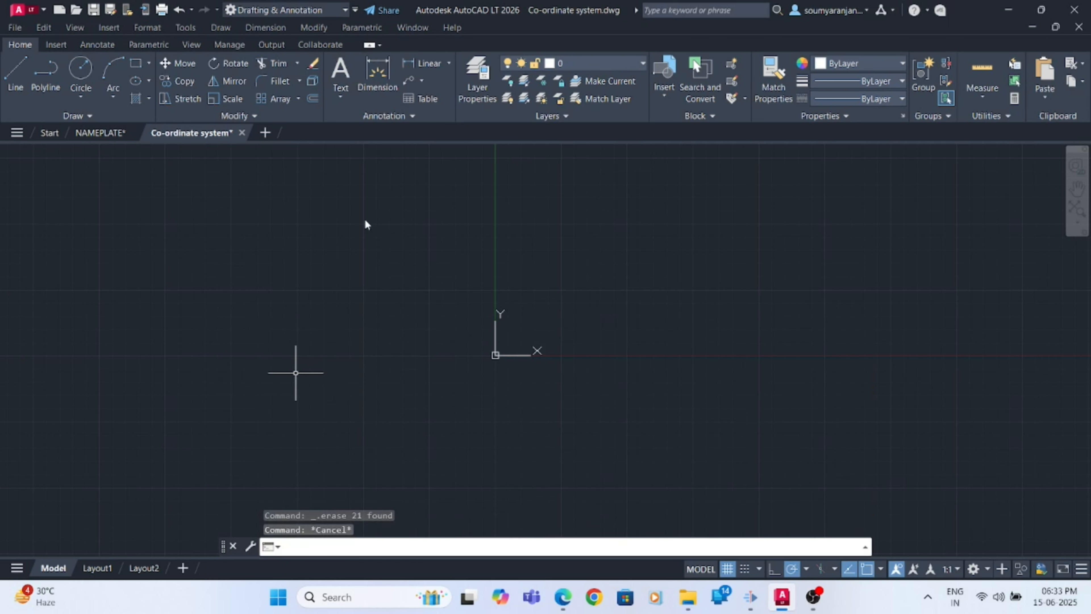
# Step: Turn object snap off and draw a single horizontal line in the area above and left of the origin
pyautogui.press('F3')
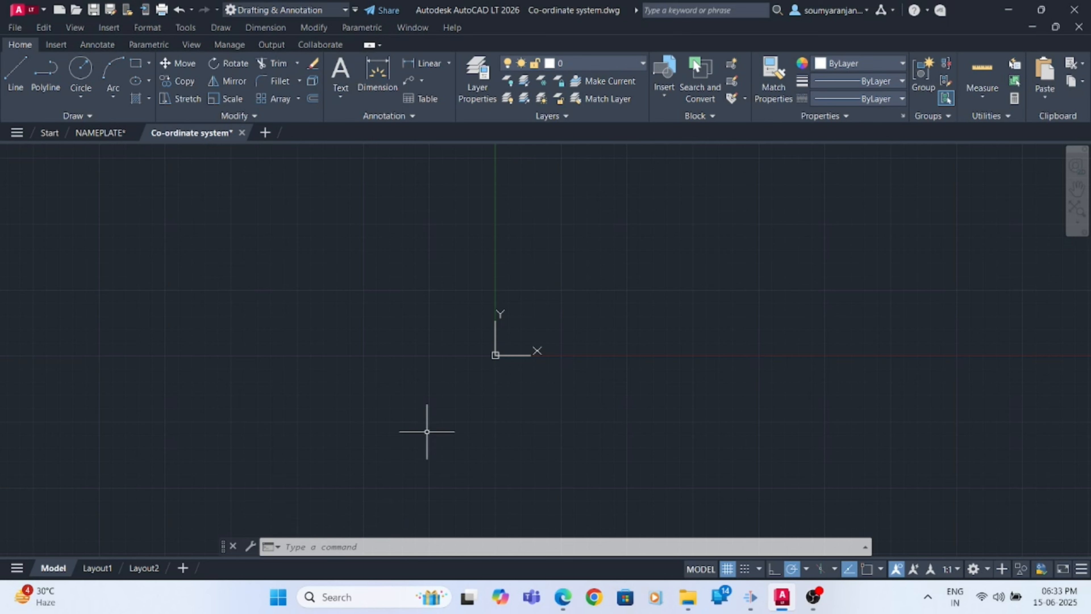
pyautogui.write('1')
pyautogui.press('Return')
pyautogui.click(320, 273)
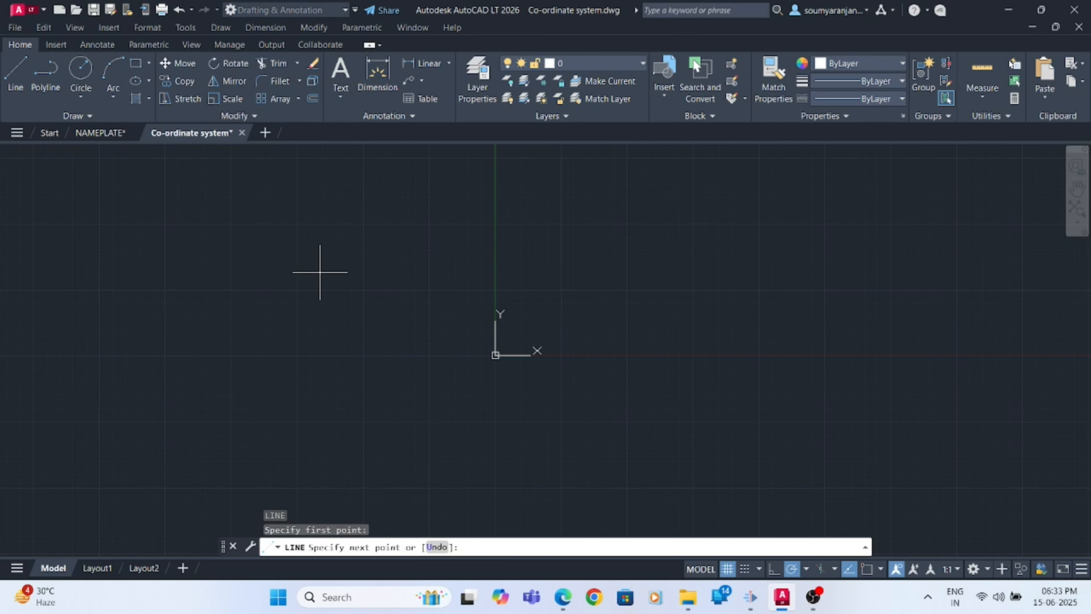
pyautogui.press('Escape')
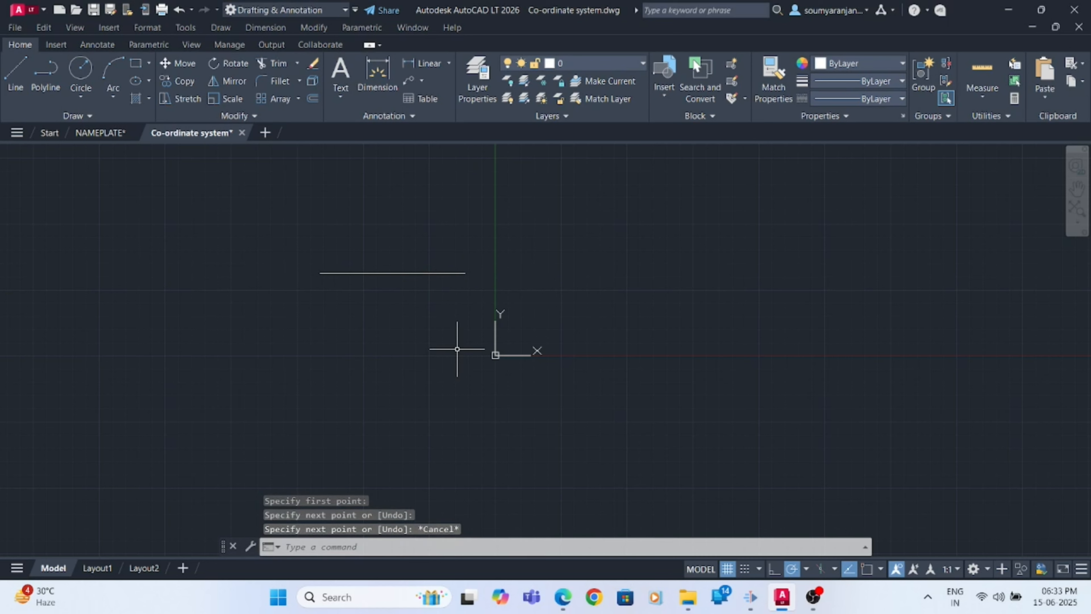
# Step: Turn object snap back on during a Line command and examine the list of snap modes without drawing anything
pyautogui.write('l')
pyautogui.press('Return')
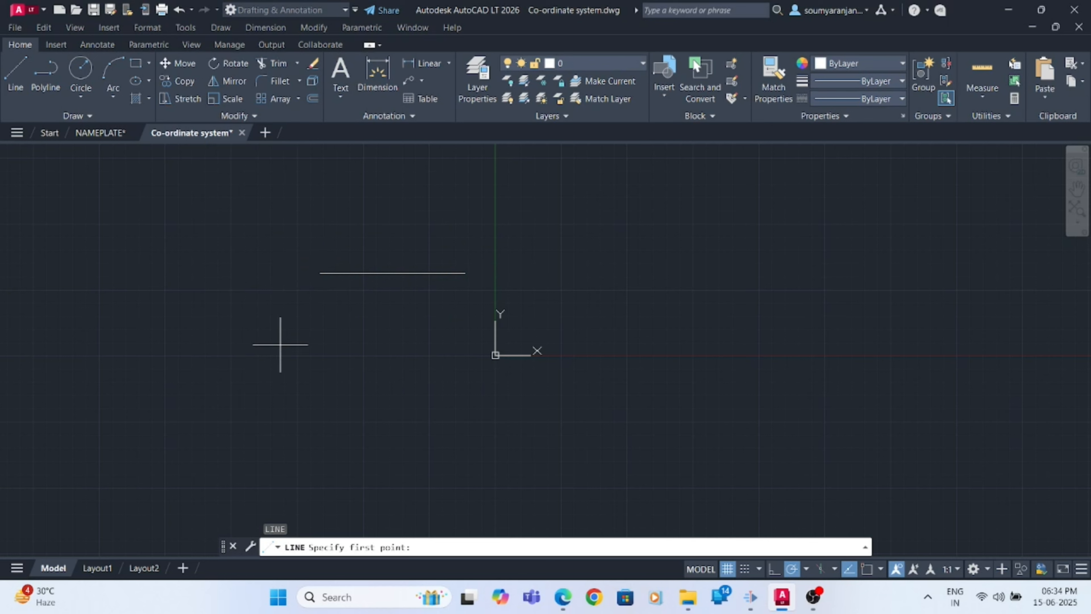
pyautogui.press('F3')
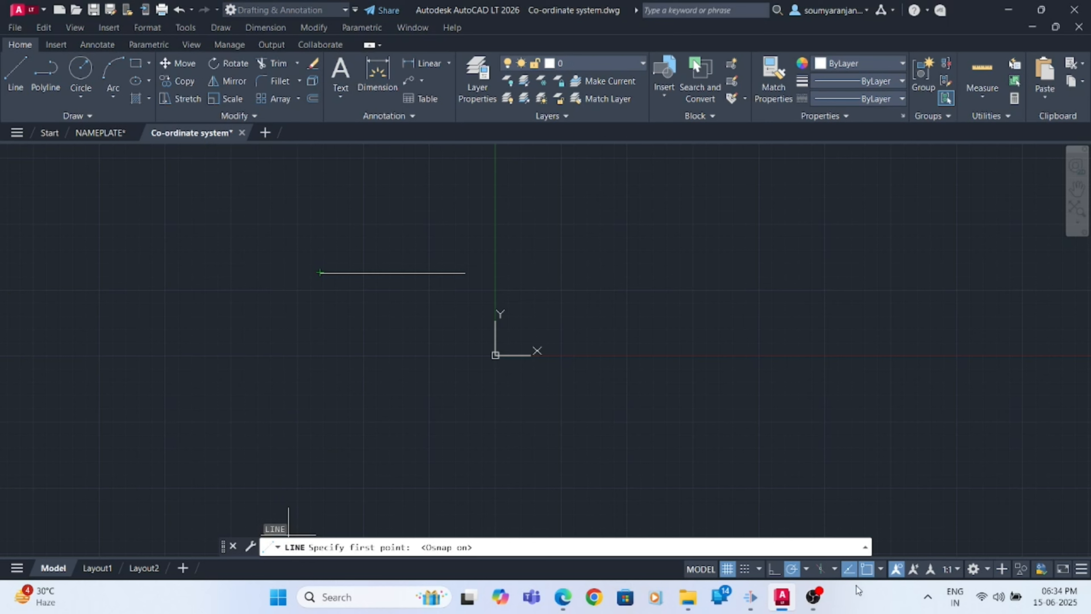
pyautogui.click(882, 570)
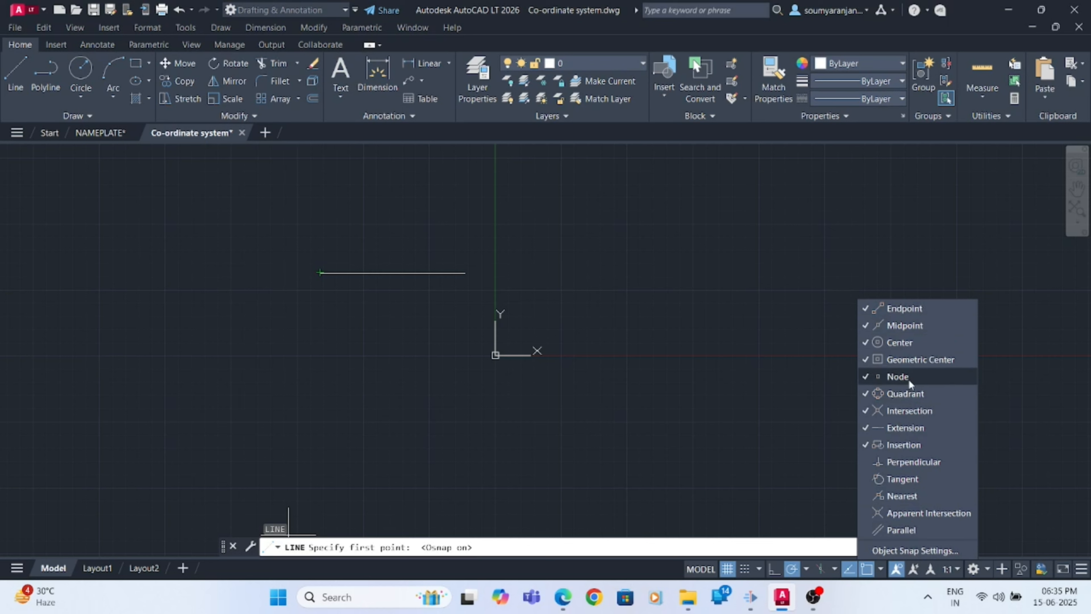
pyautogui.click(466, 276)
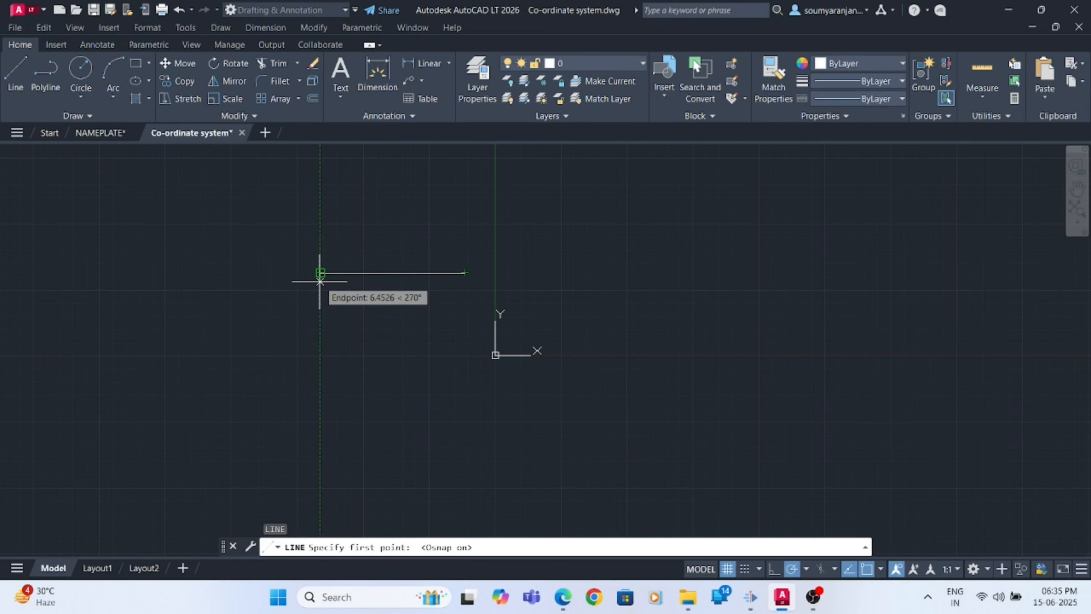
pyautogui.press('Escape')
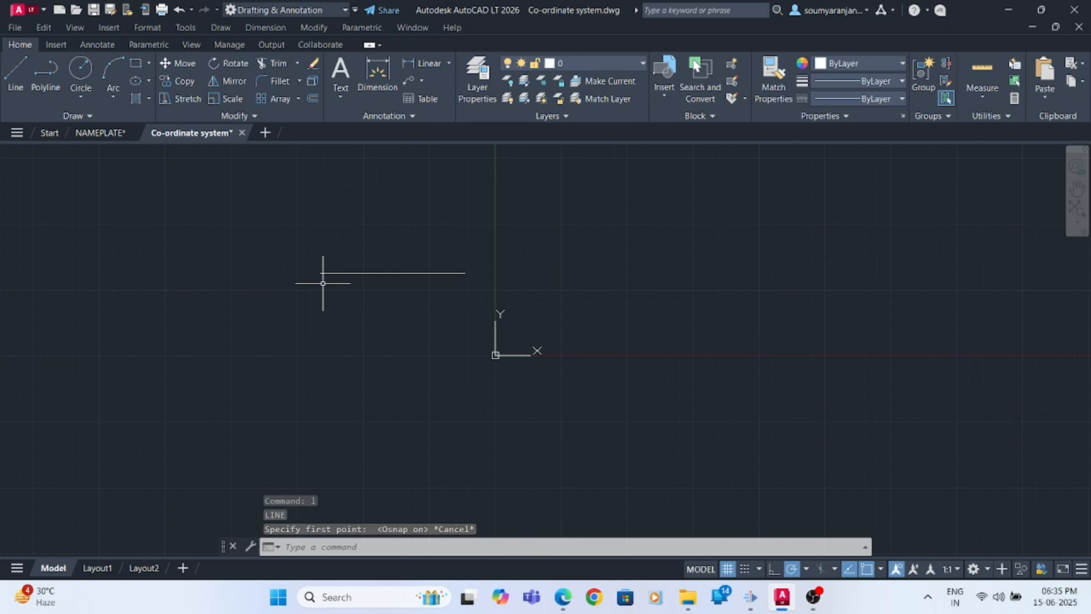
# Step: Cycle the isometric drawing plane through Right, Left and Top twice
pyautogui.press('F4')
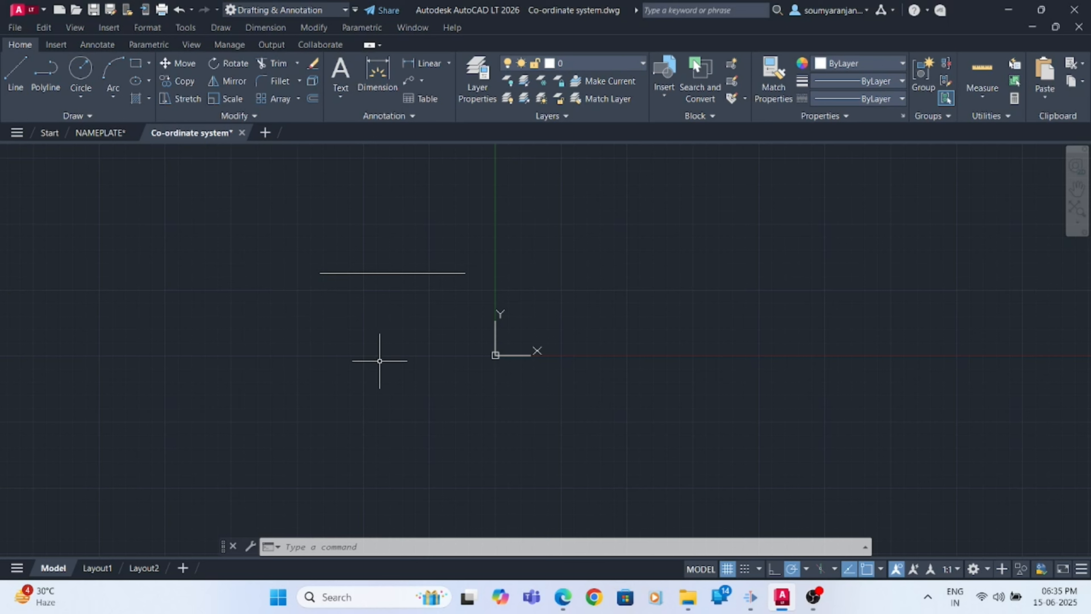
pyautogui.press('F5')
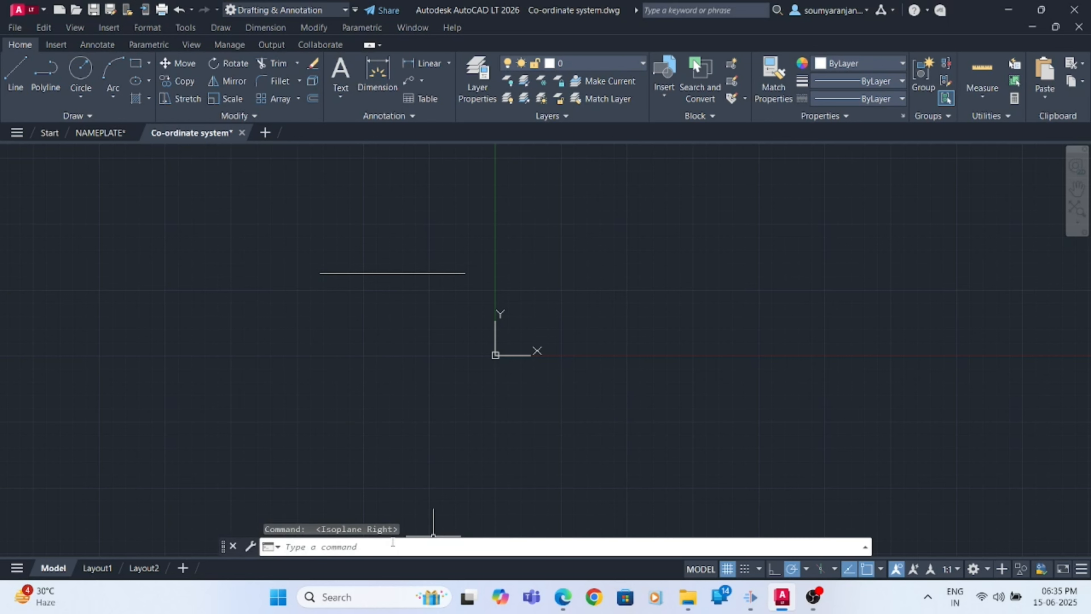
pyautogui.press('F5')
pyautogui.press('F5')
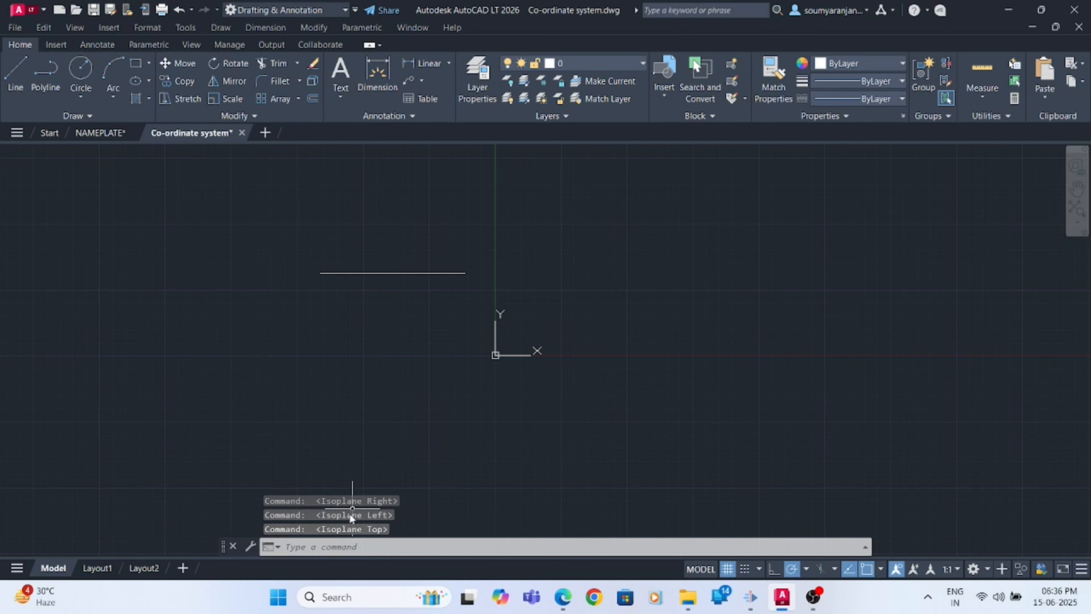
pyautogui.press('F5')
pyautogui.press('F5')
pyautogui.press('F5')
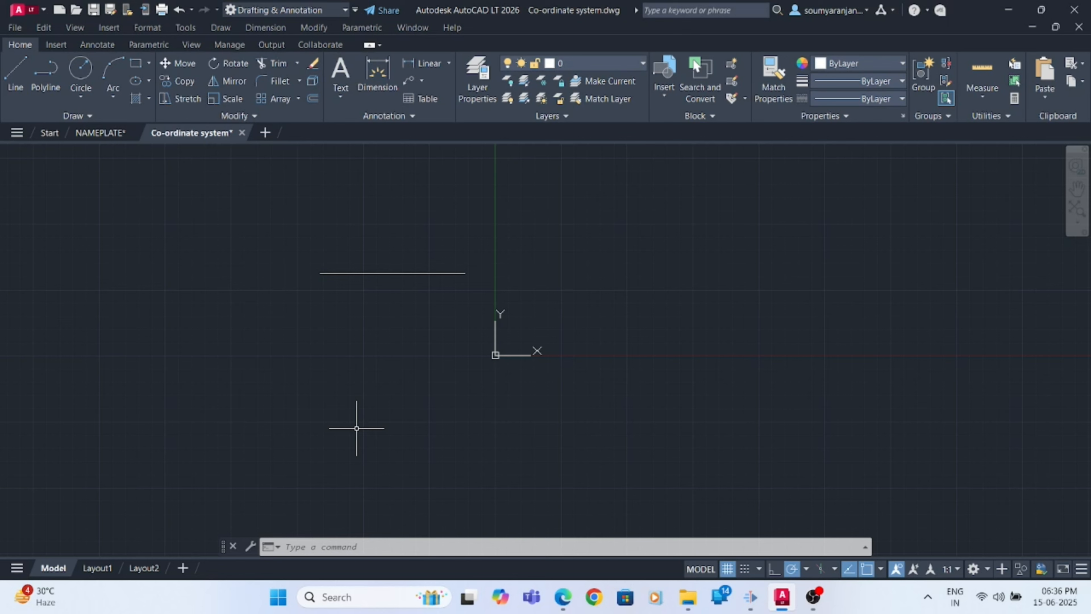
# Step: Turn off the grid display in the drawing area
pyautogui.write('l')
pyautogui.press('F7')
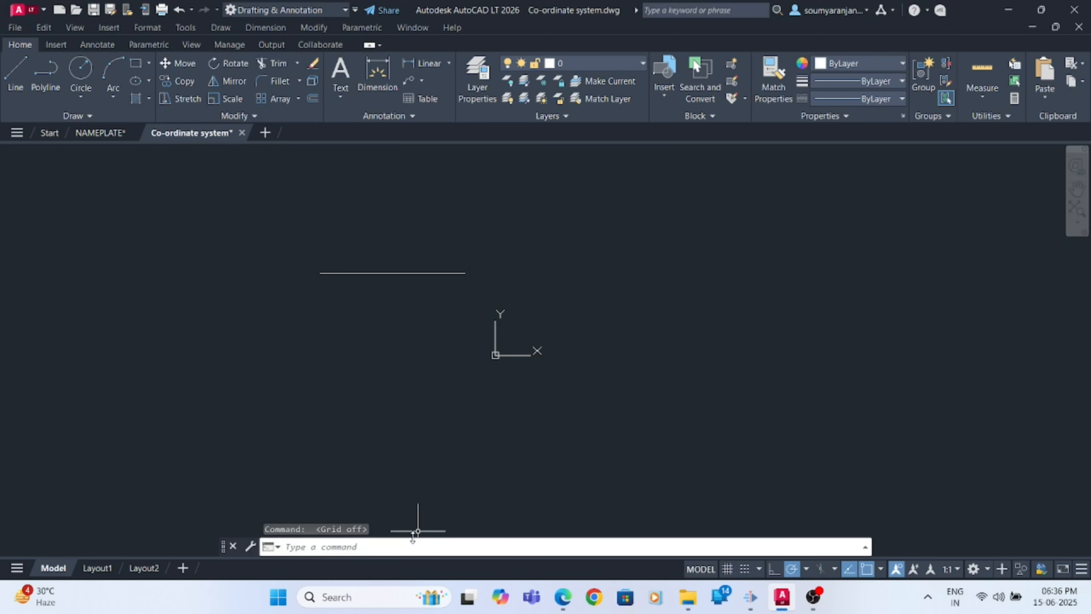
pyautogui.click(327, 545)
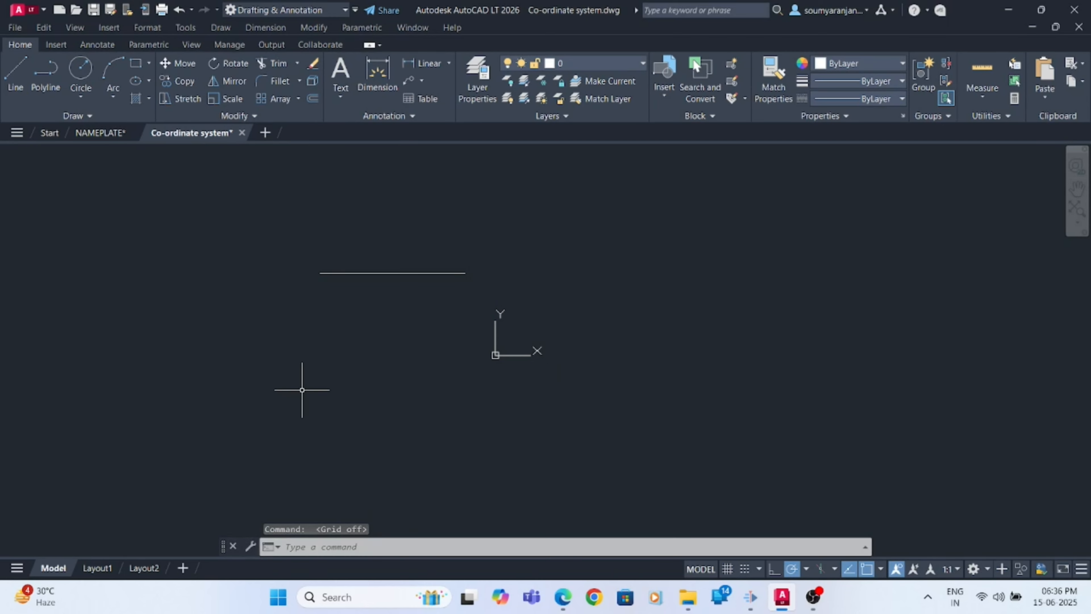
# Step: Toggle the grid display on and off twice
pyautogui.press('F7')
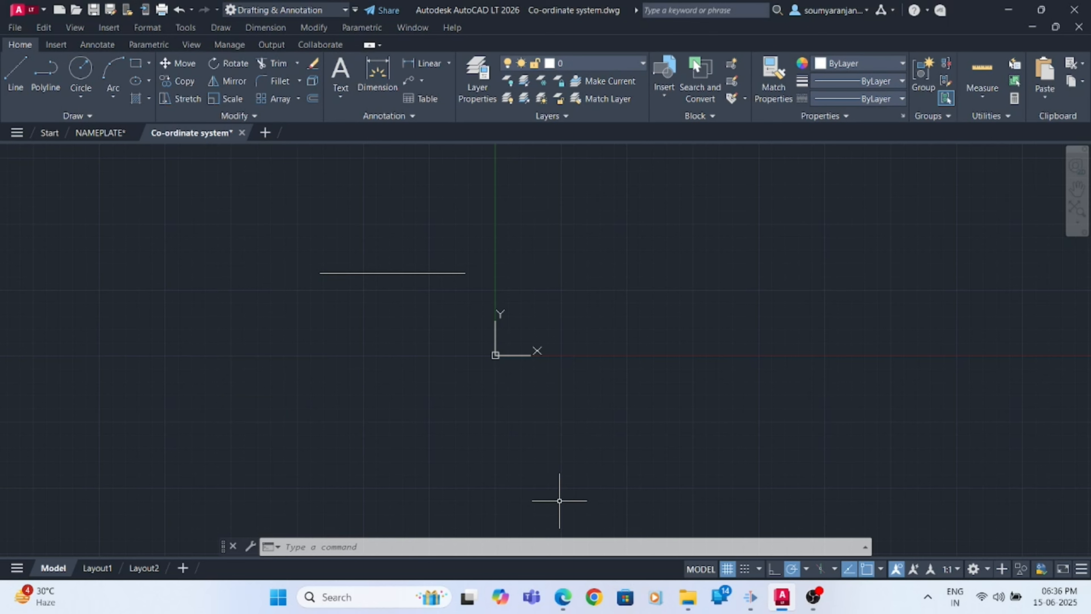
pyautogui.press('F7')
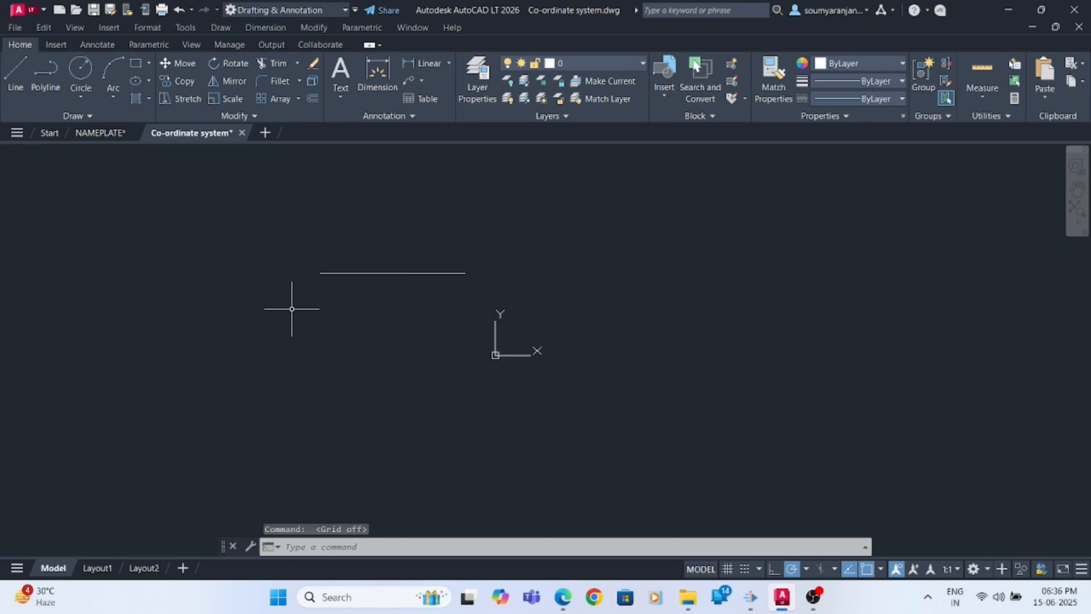
pyautogui.press('F7')
pyautogui.press('F7')
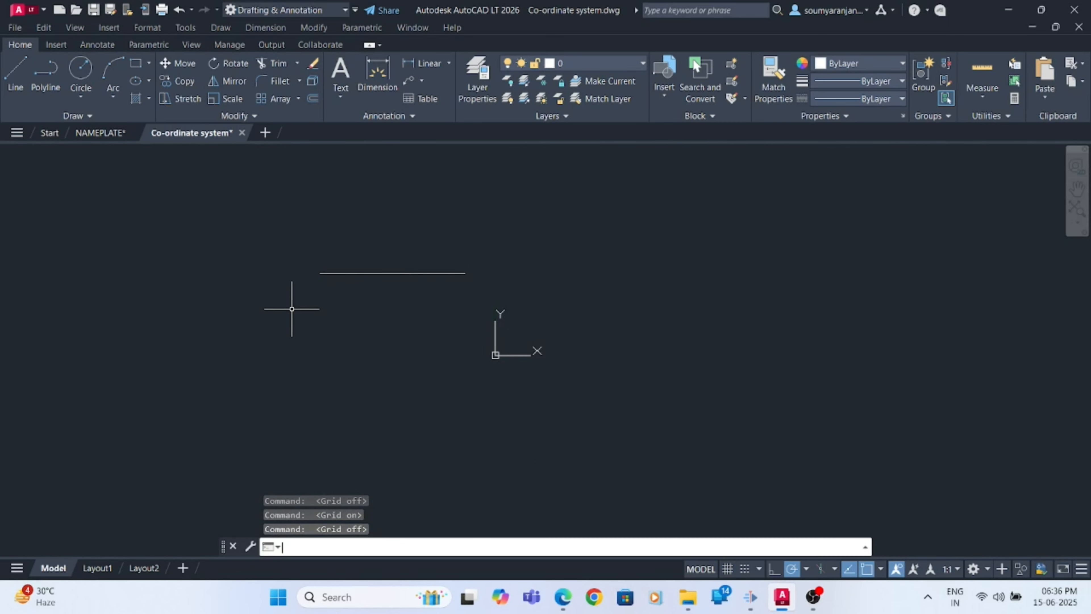
# Step: Turn on Ortho mode, try a horizontal line below the existing one, and turn on Snap mode before cancelling the line
pyautogui.press('F8')
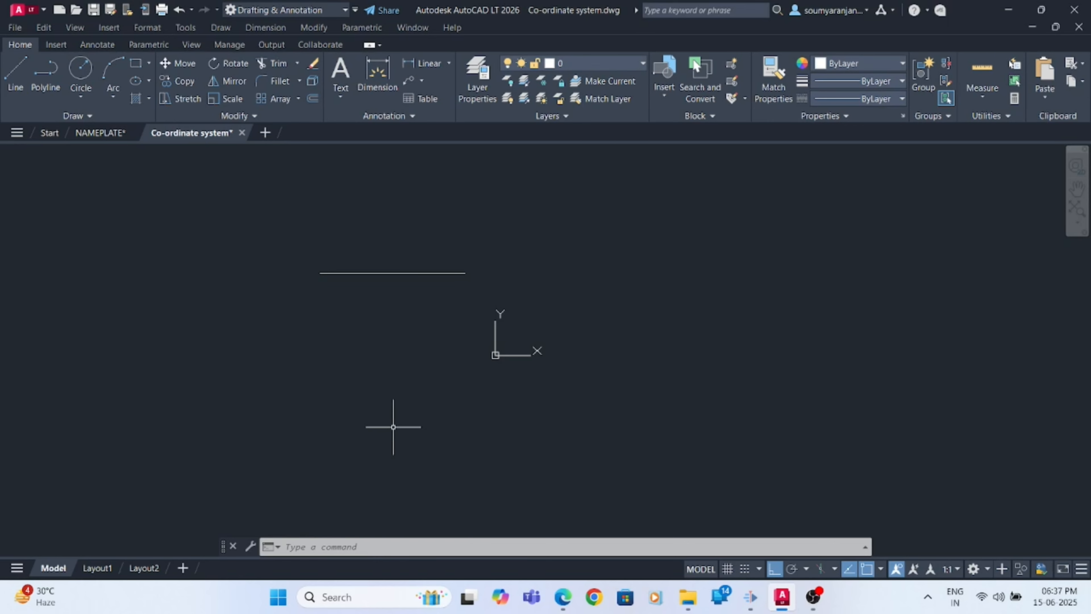
pyautogui.write('l')
pyautogui.press('Return')
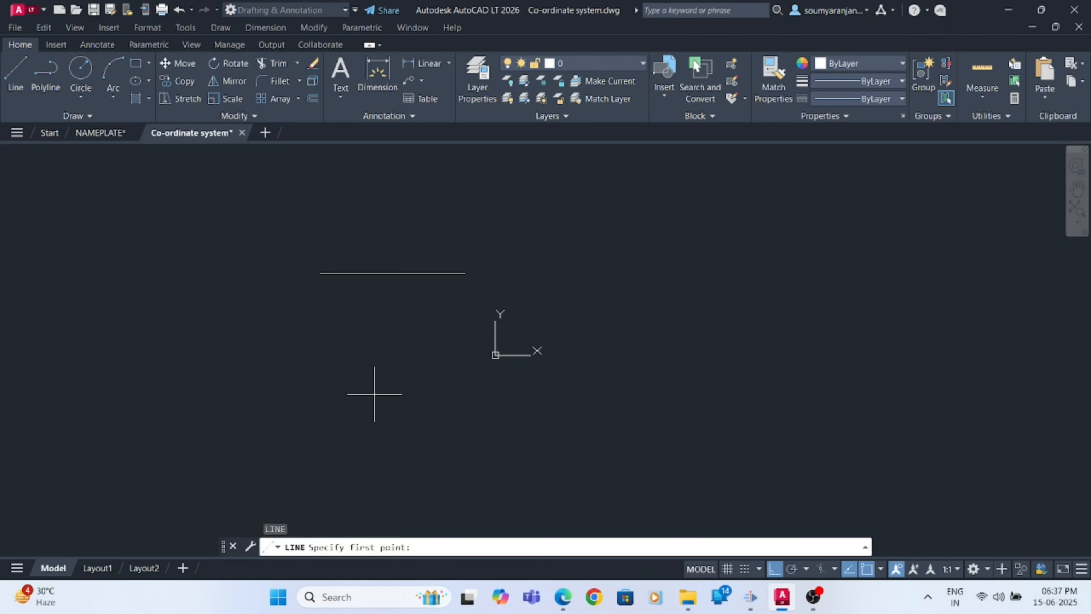
pyautogui.click(285, 343)
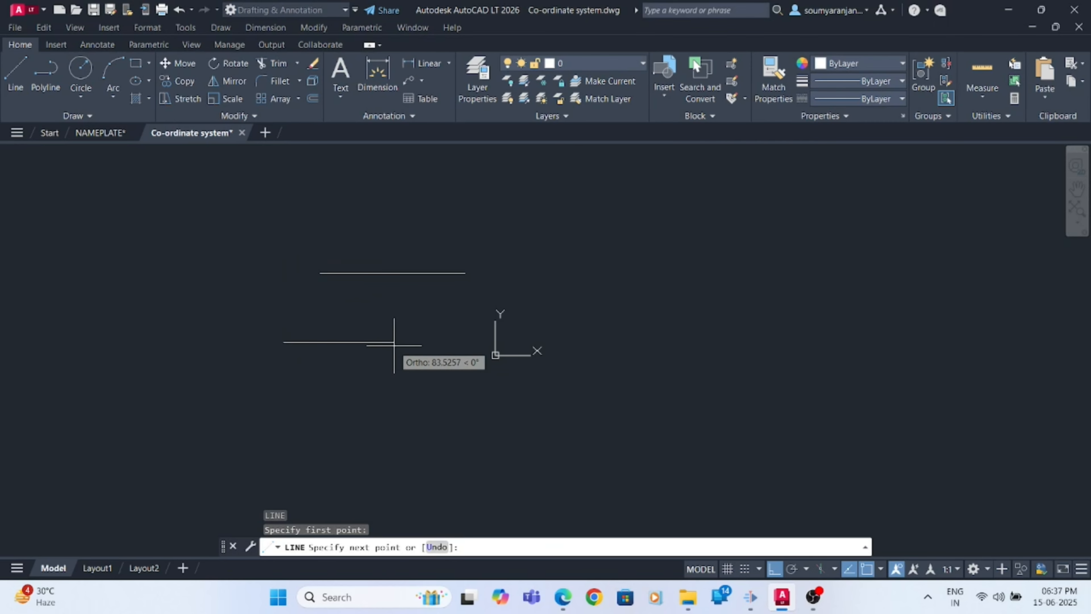
pyautogui.press('F9')
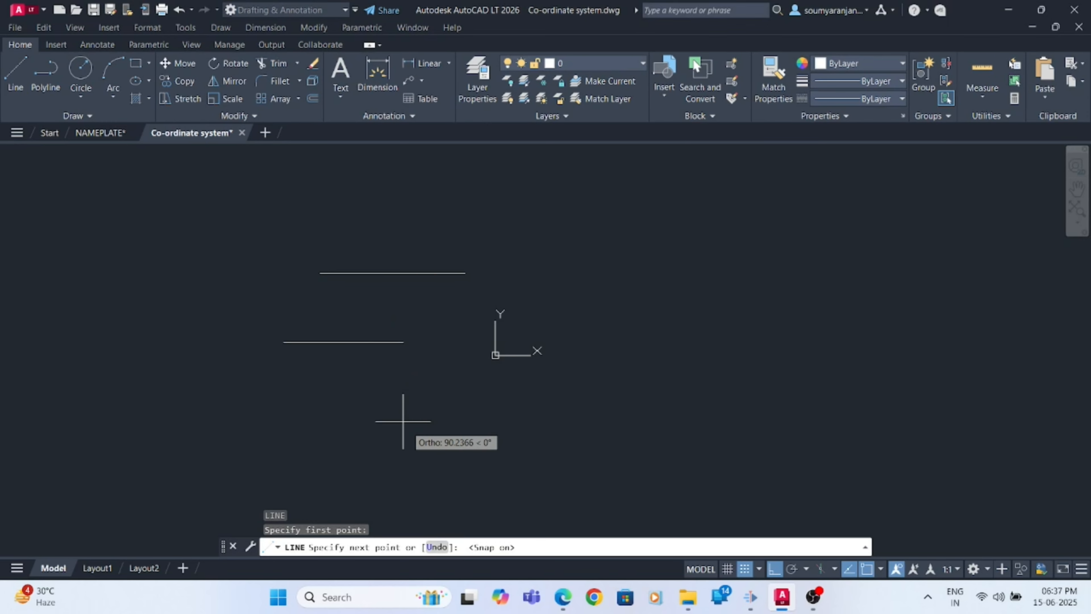
pyautogui.press('Escape')
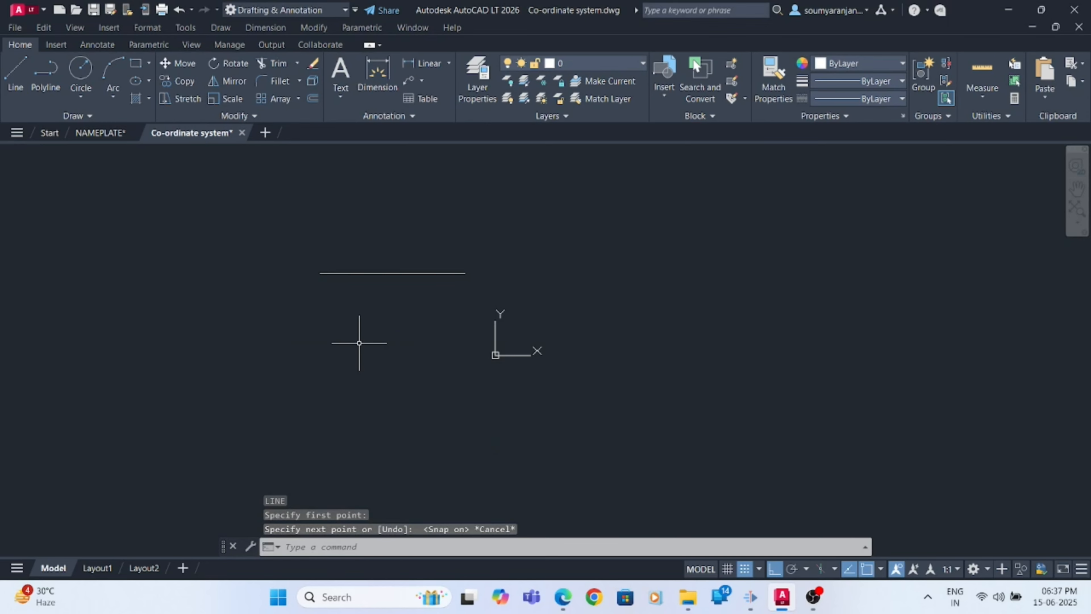
# Step: Turn on the grid during a new Line command and switch Snap mode off, on and off again
pyautogui.press('Return')
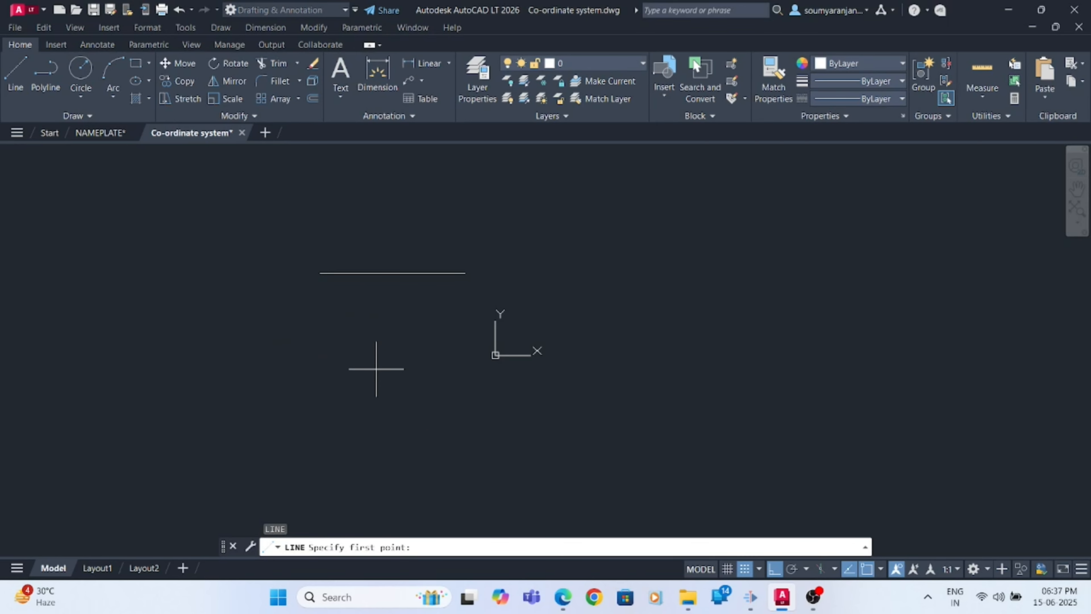
pyautogui.press('F7')
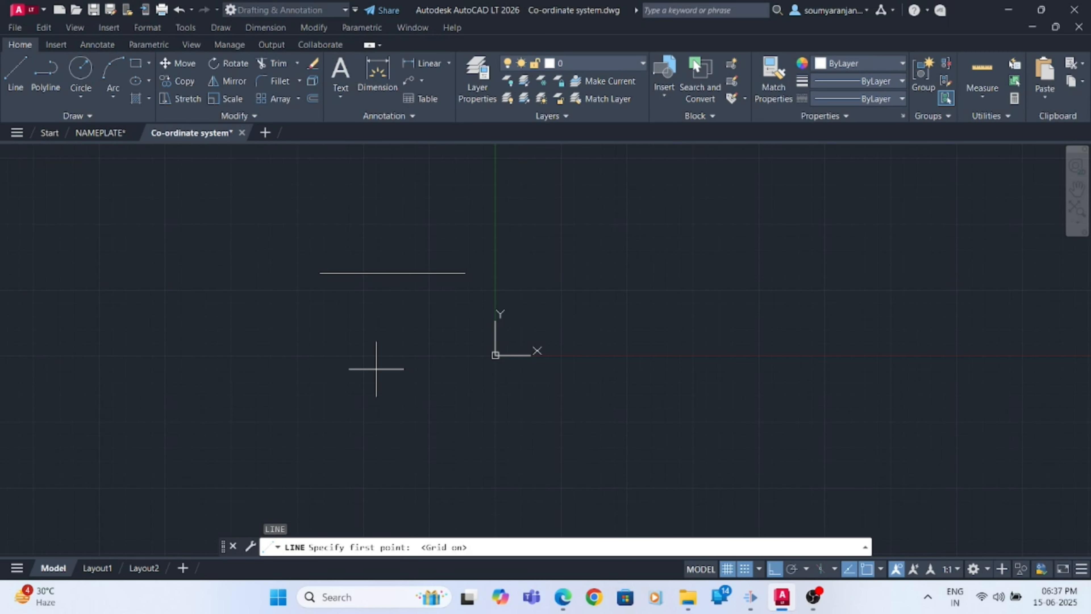
pyautogui.scroll(6, 398, 406)
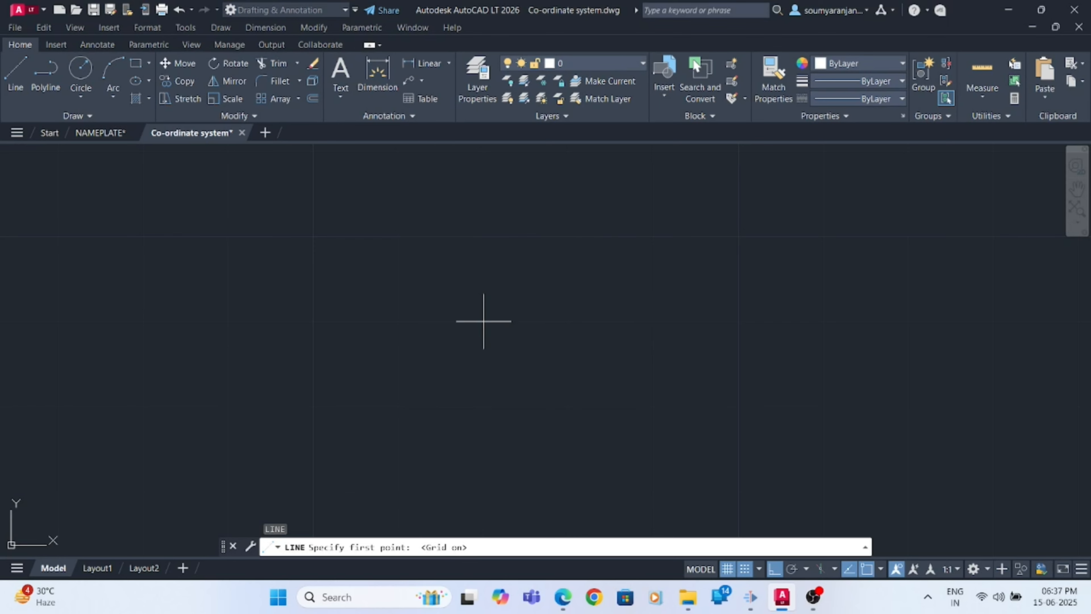
pyautogui.press('F9')
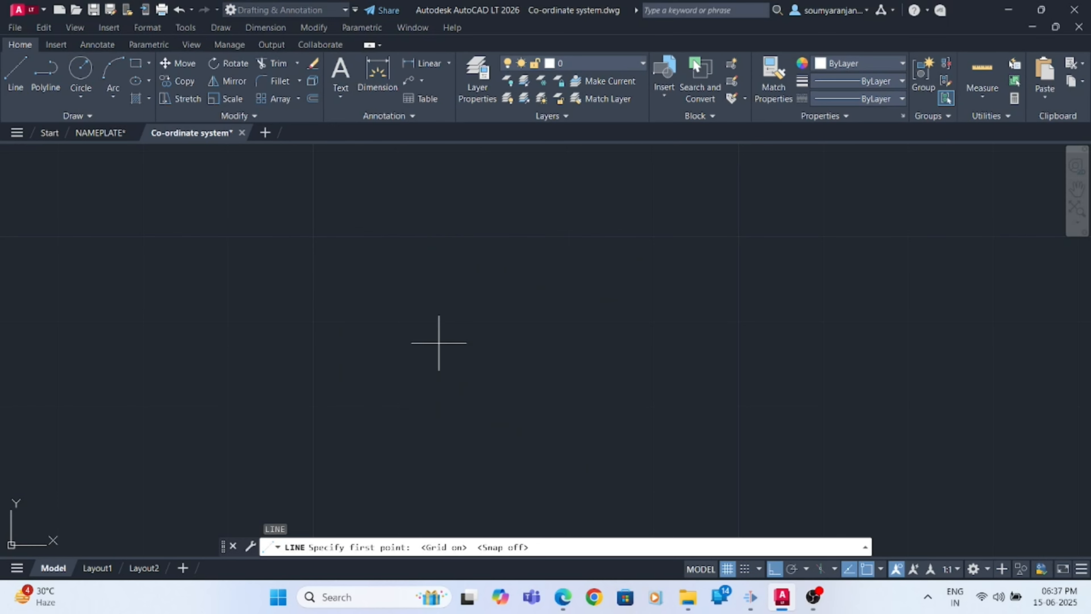
pyautogui.press('F9')
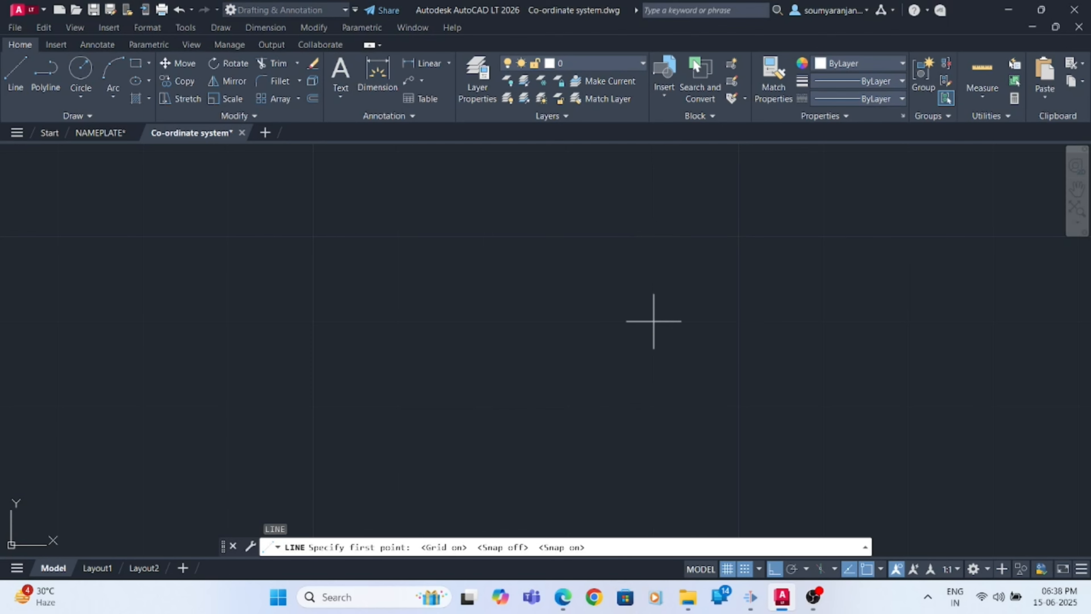
pyautogui.press('F9')
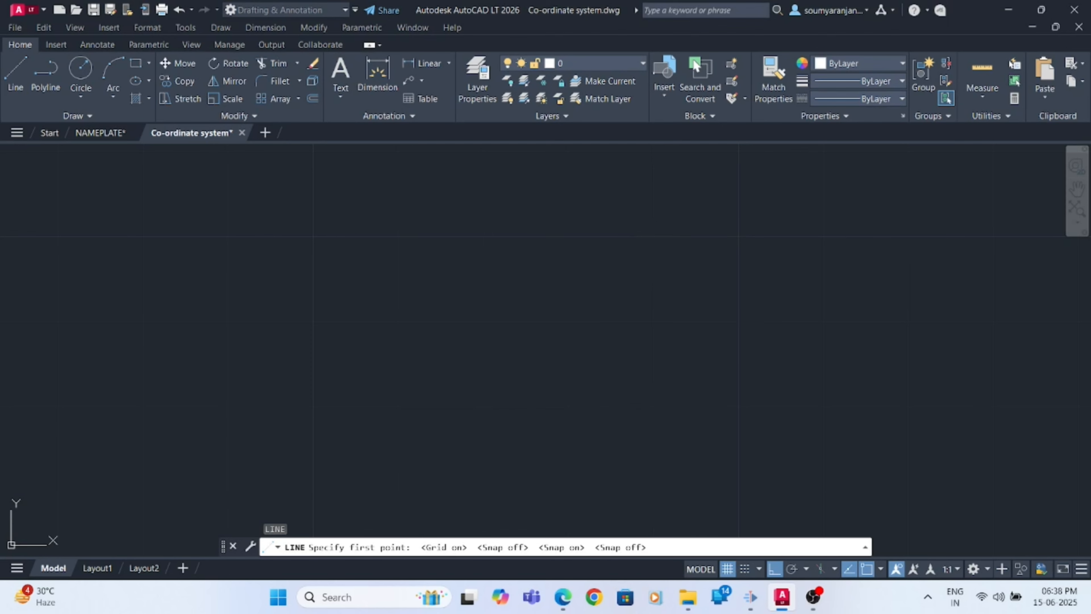
# Step: Turn on polar tracking and place the first point of a line below and left of the existing horizontal line
pyautogui.scroll(-2, 427, 371)
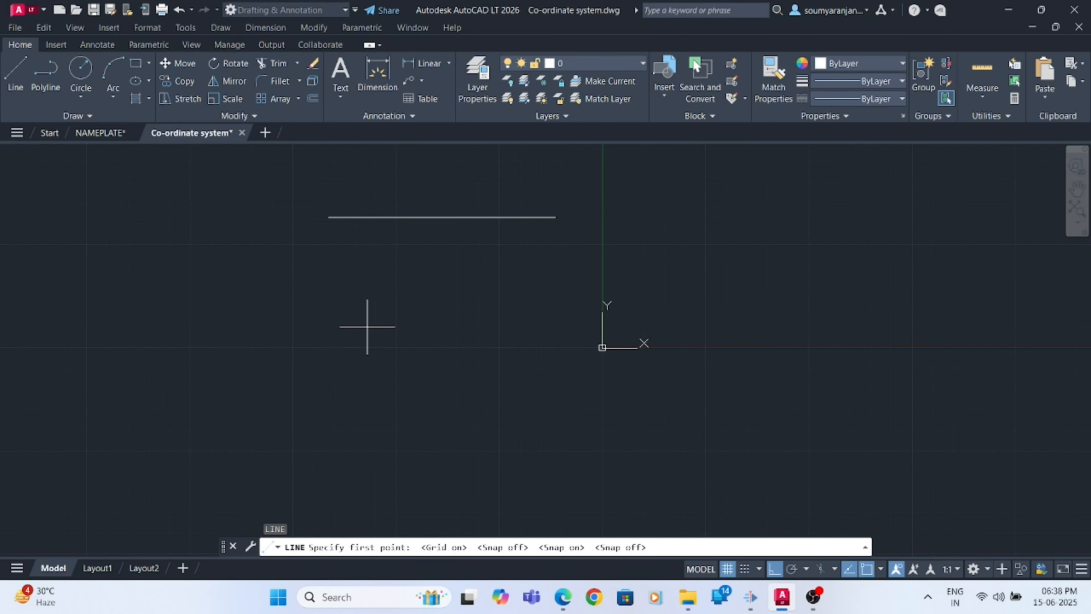
pyautogui.press('F10')
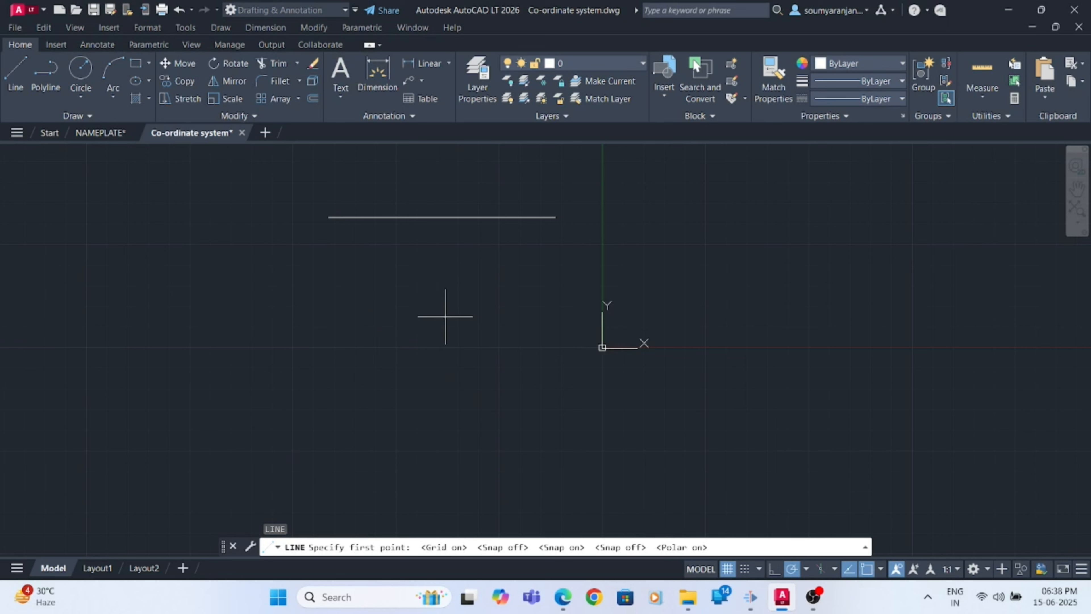
pyautogui.press('Return')
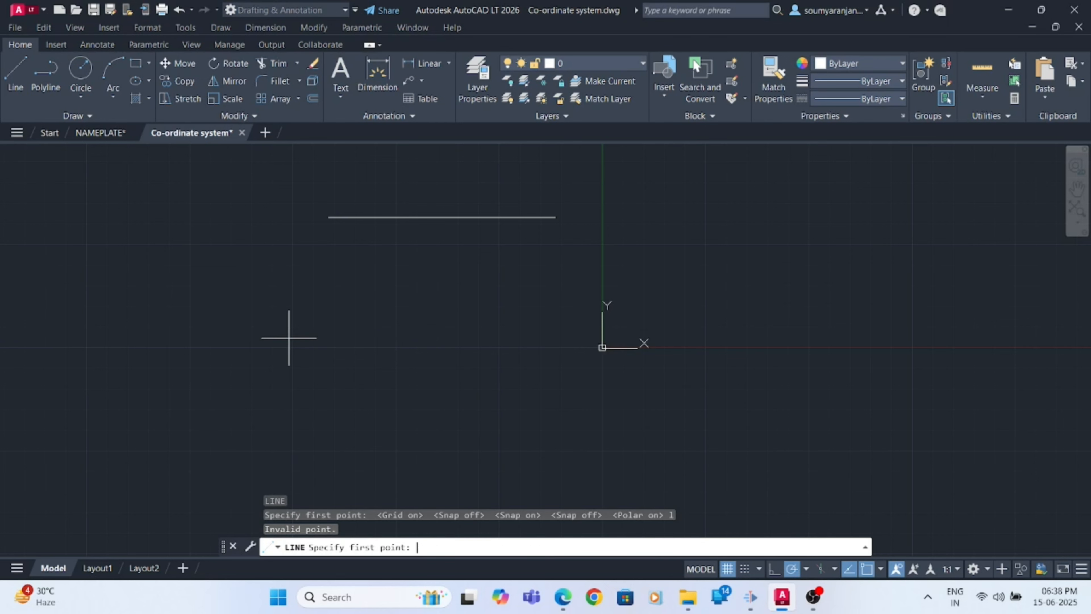
pyautogui.click(244, 377)
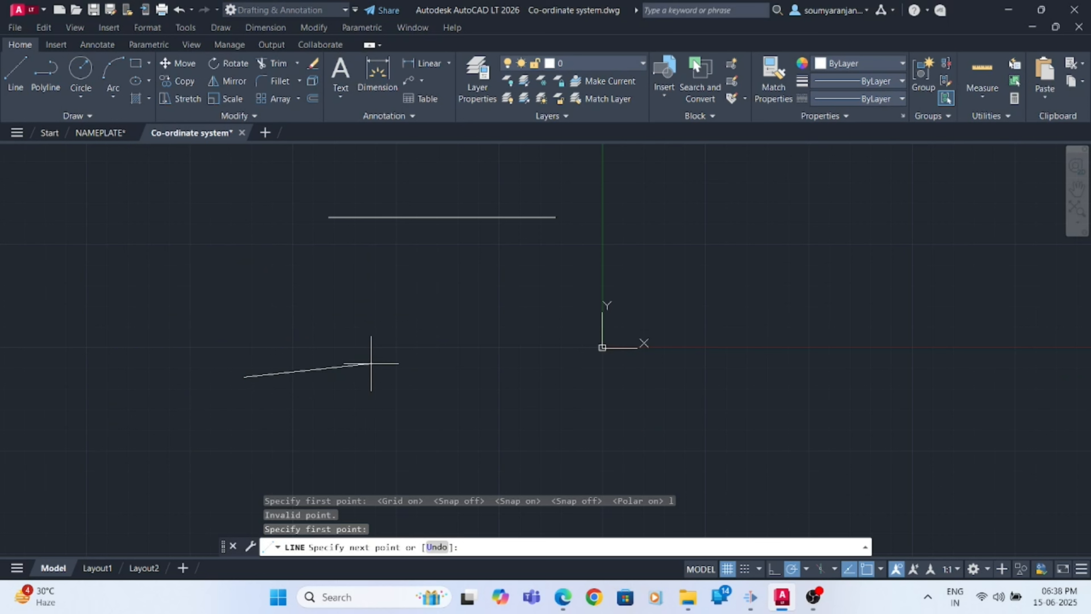
# Step: Turn off object snap tracking and set the polar tracking angles to 45, 90, 135, 180, cancelling the unfinished line
pyautogui.click(850, 571)
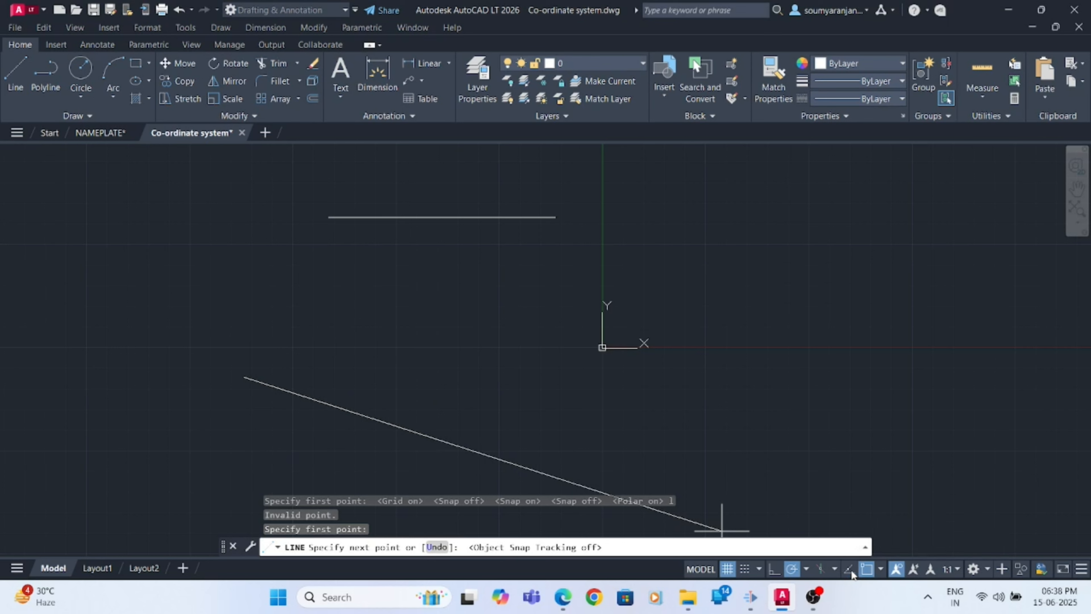
pyautogui.click(807, 568)
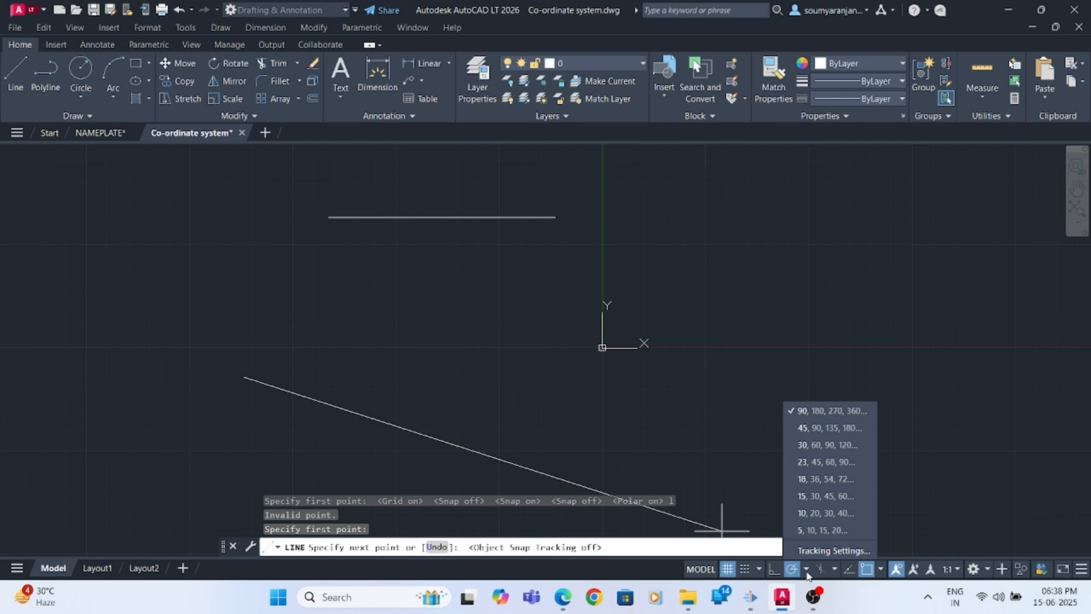
pyautogui.click(829, 430)
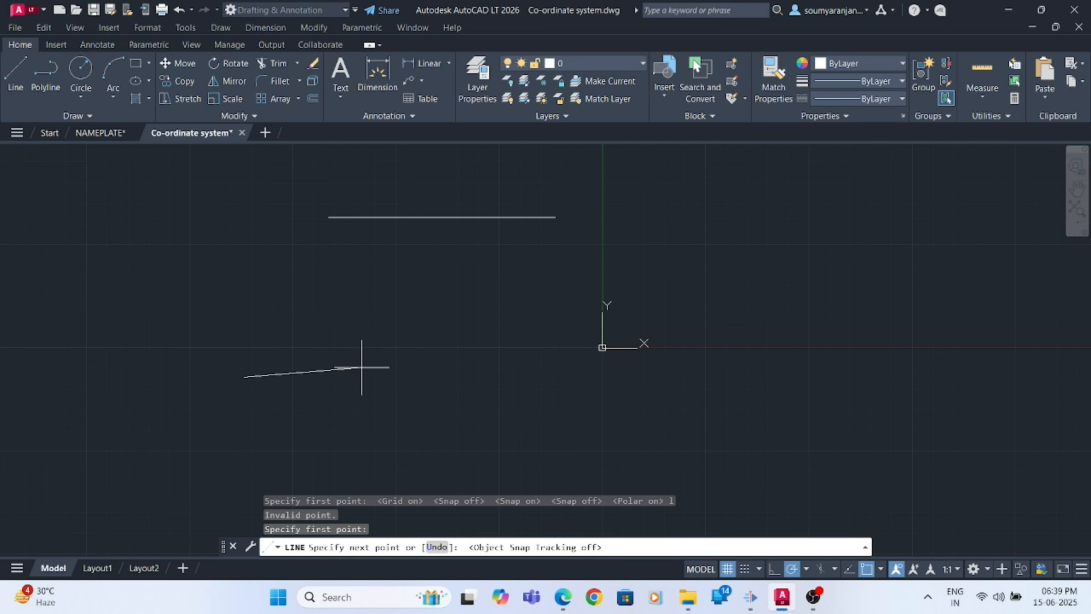
pyautogui.click(806, 570)
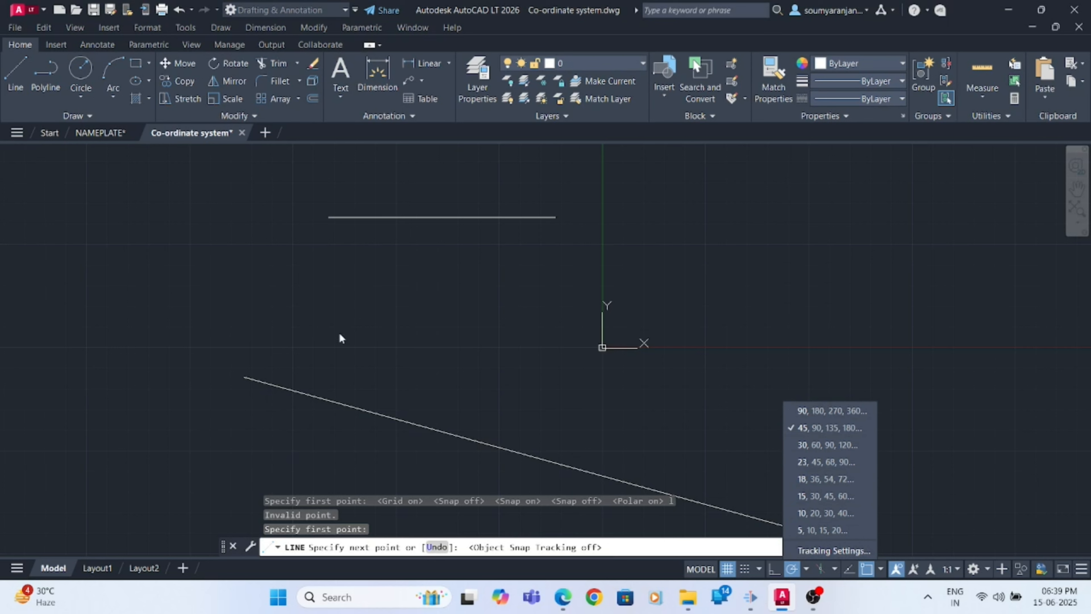
pyautogui.press('Escape')
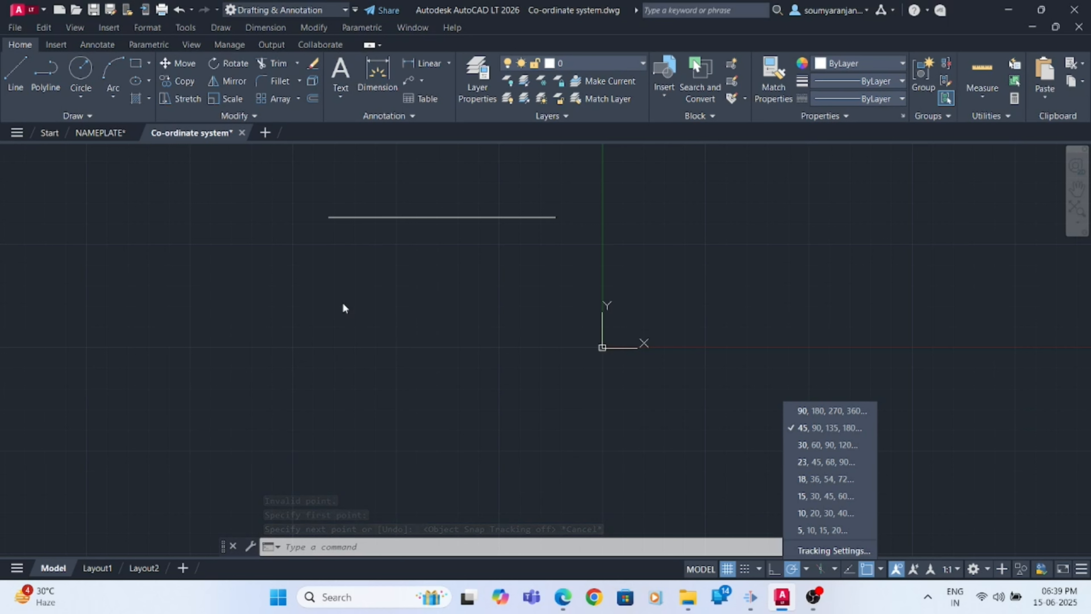
# Step: Turn on Ortho mode, try a line left of the existing one, and switch to polar tracking before cancelling it
pyautogui.press('F8')
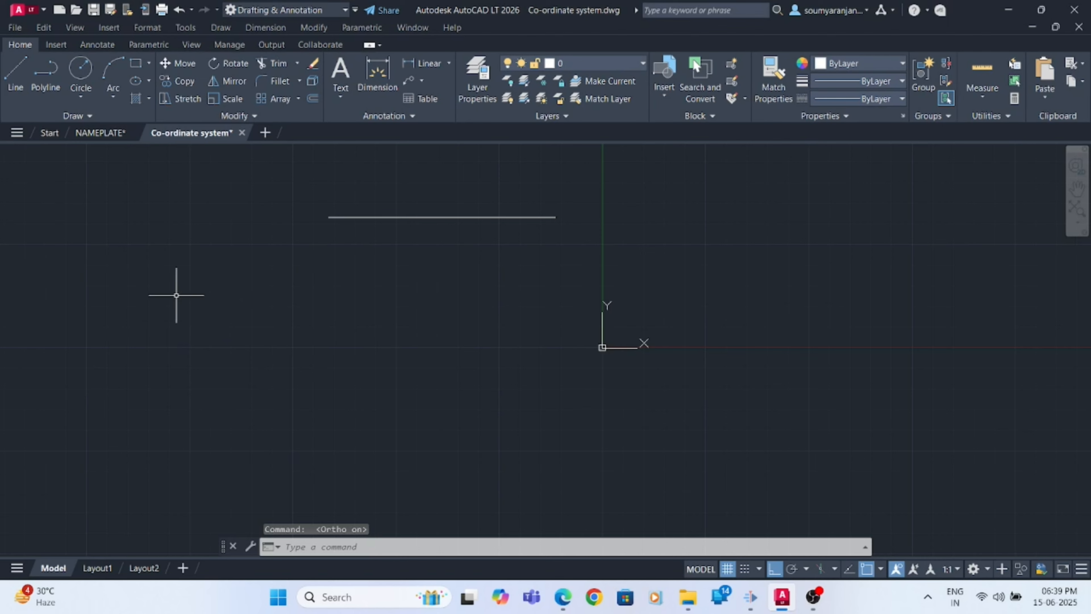
pyautogui.write('l')
pyautogui.press('Return')
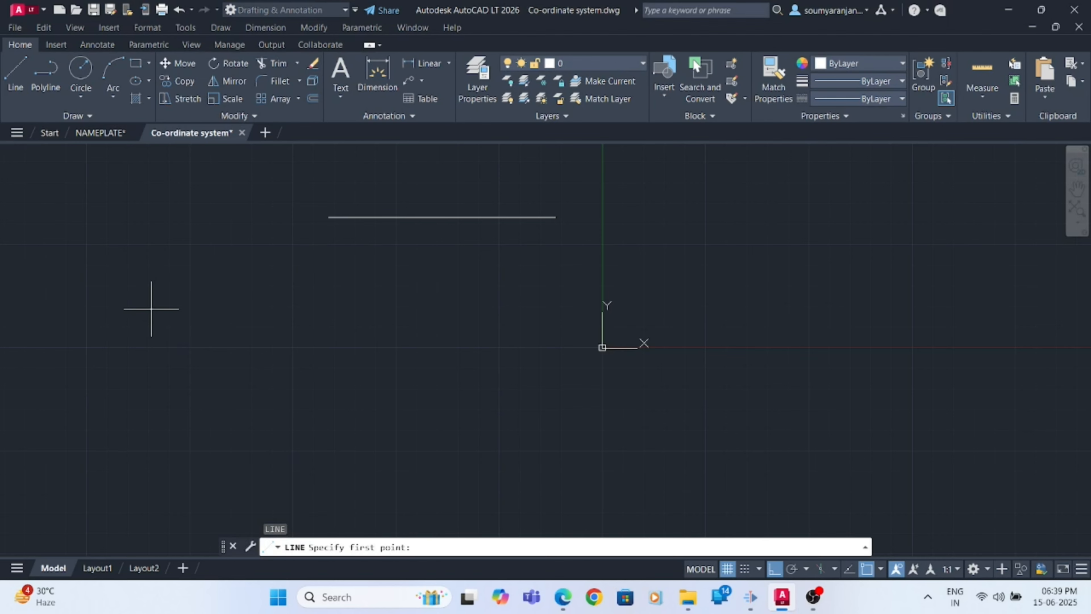
pyautogui.click(151, 308)
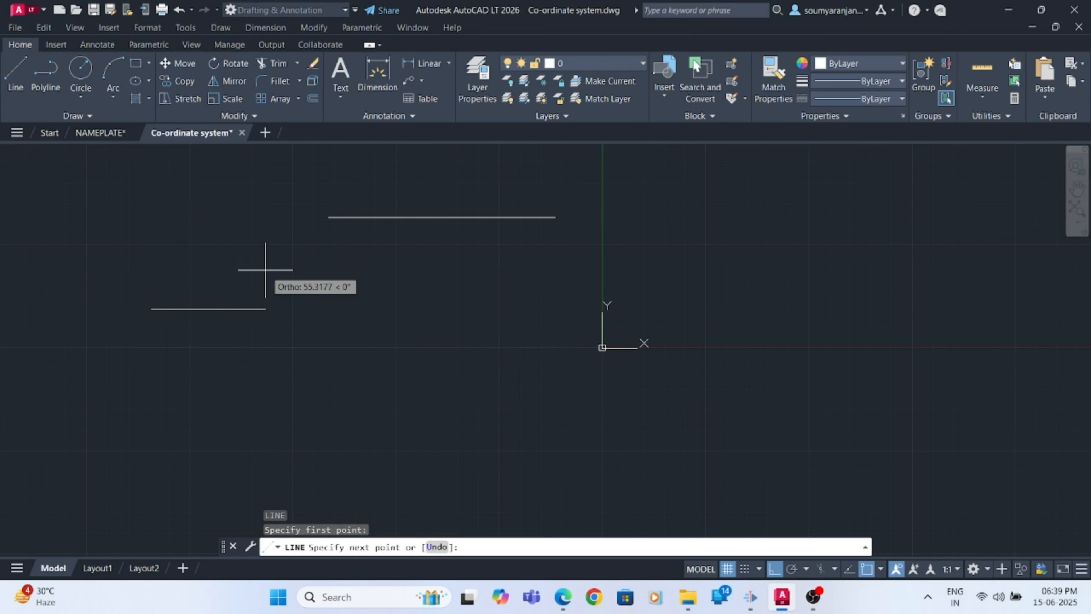
pyautogui.press('F10')
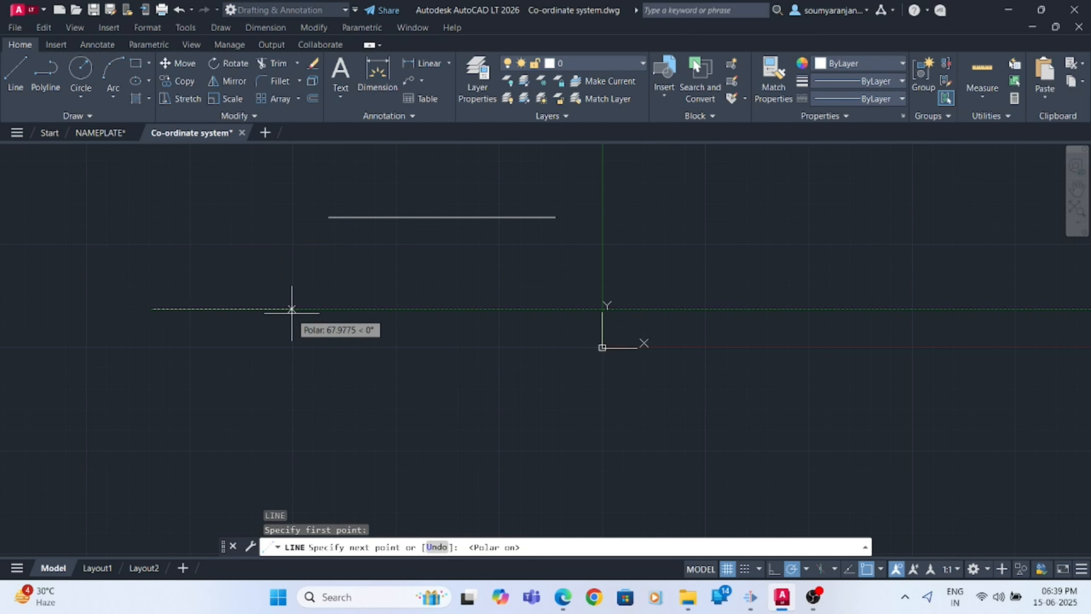
pyautogui.press('Escape')
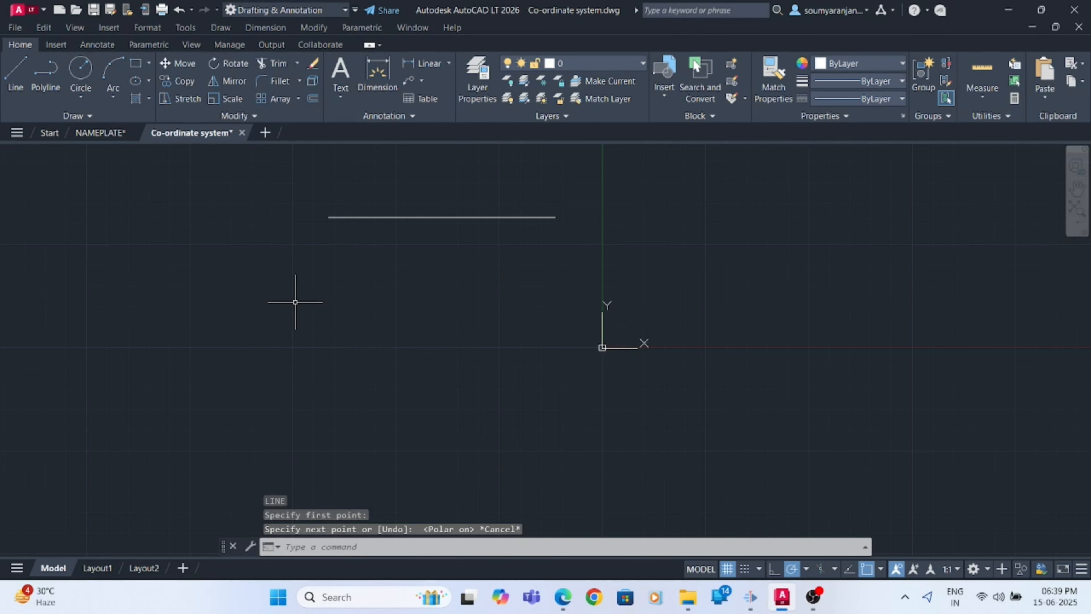
# Step: Turn on object snap tracking and draw a vertical line downward from the left endpoint of the horizontal line
pyautogui.press('F11')
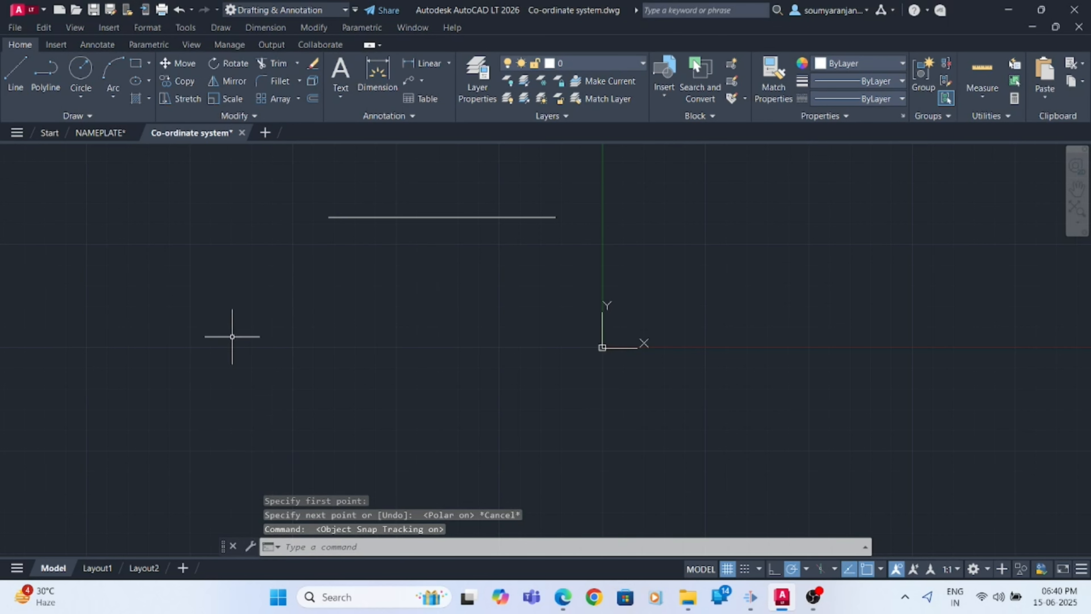
pyautogui.write('l')
pyautogui.press('Return')
pyautogui.click(329, 217)
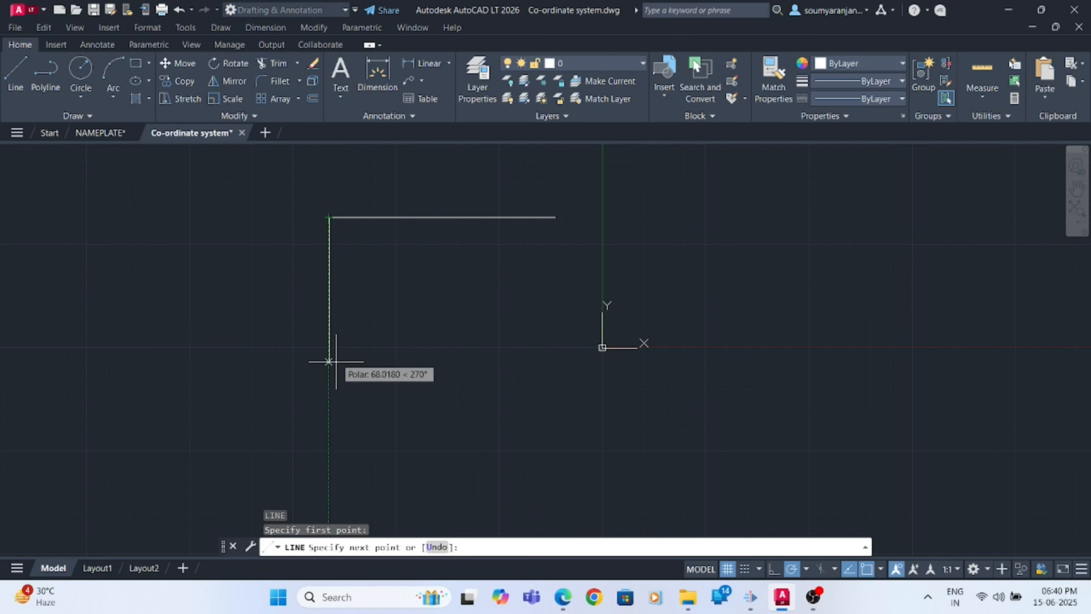
pyautogui.click(329, 405)
pyautogui.press('Escape')
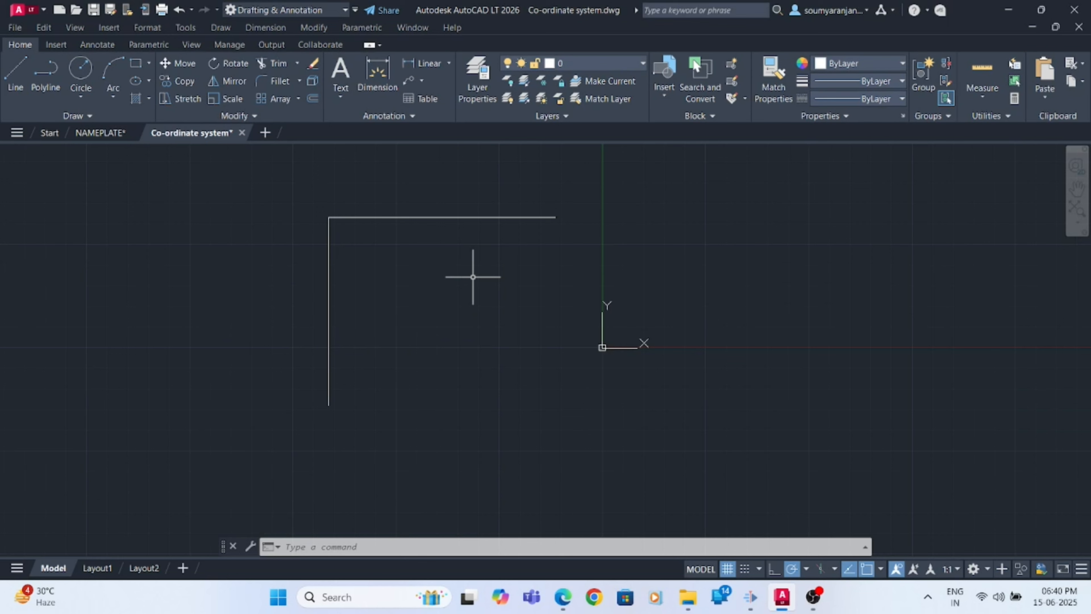
# Step: Toggle object snap tracking off and on, and try a line starting where the two lines' midpoint tracking paths cross
pyautogui.write('l')
pyautogui.press('Return')
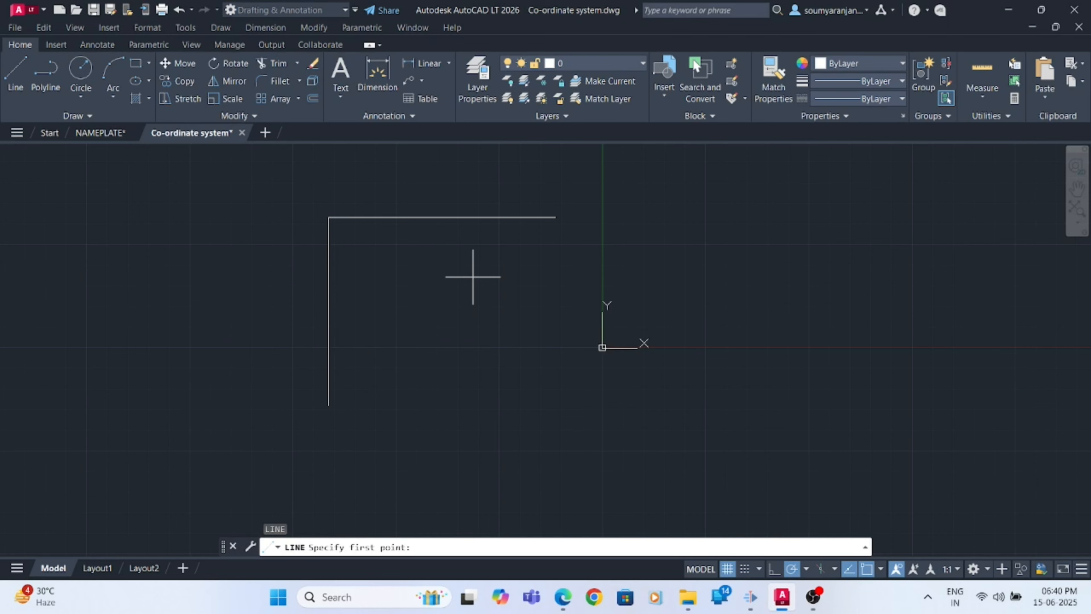
pyautogui.press('F11')
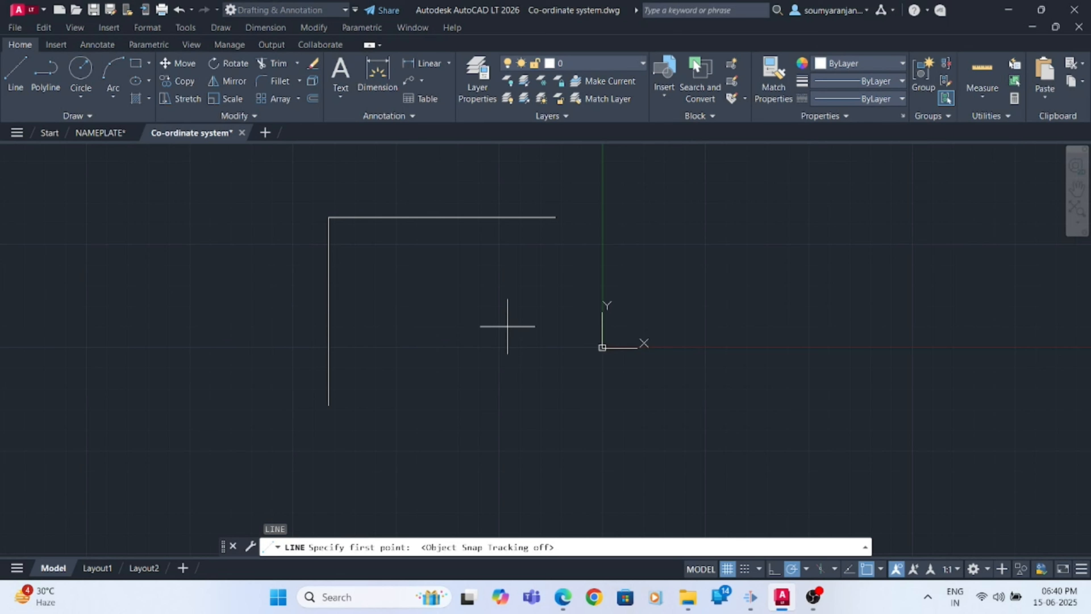
pyautogui.click(849, 569)
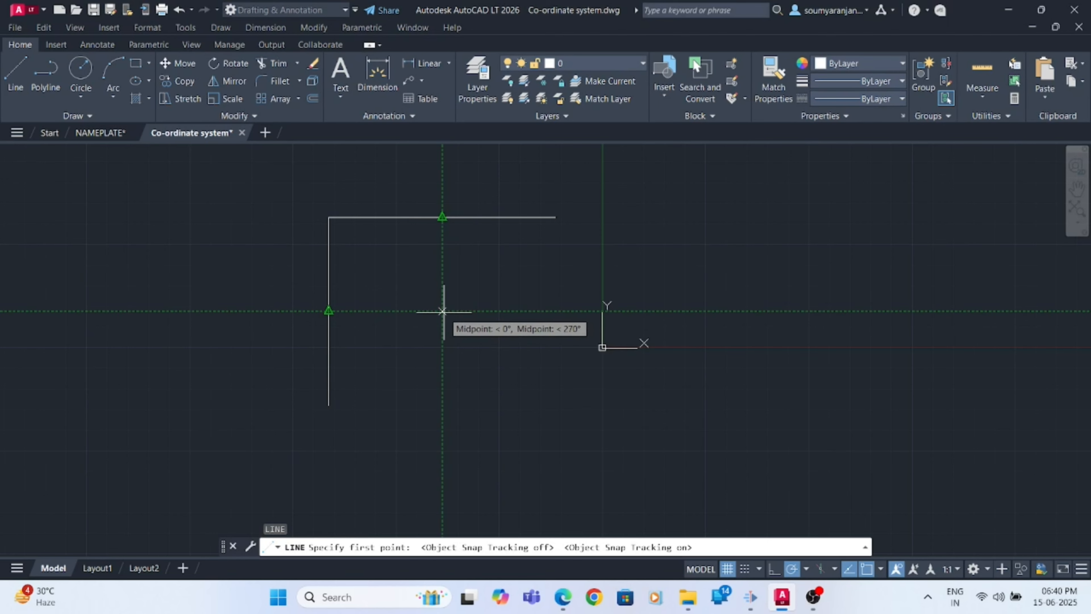
pyautogui.click(442, 311)
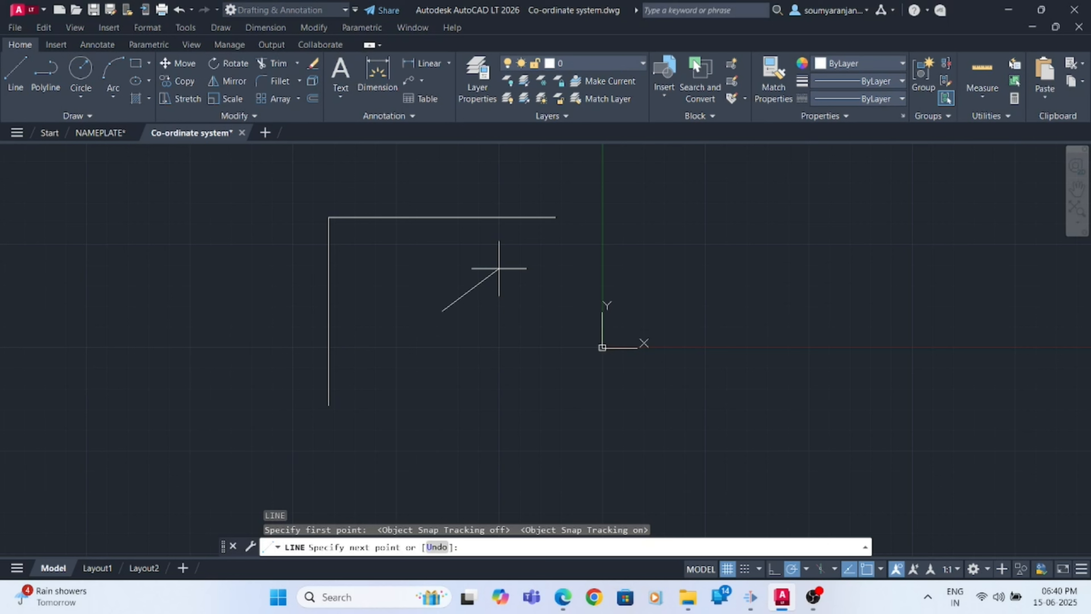
pyautogui.press('Escape')
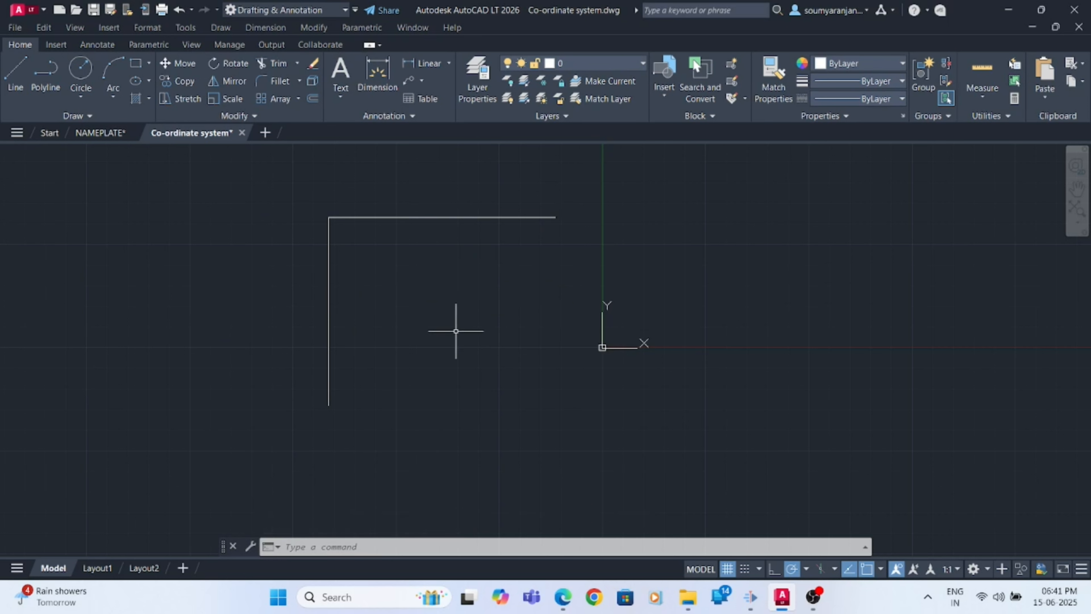
# Step: Try again to start a line from the crossing of both midpoint tracking paths, cancelling it after the first point
pyautogui.write('l')
pyautogui.press('Return')
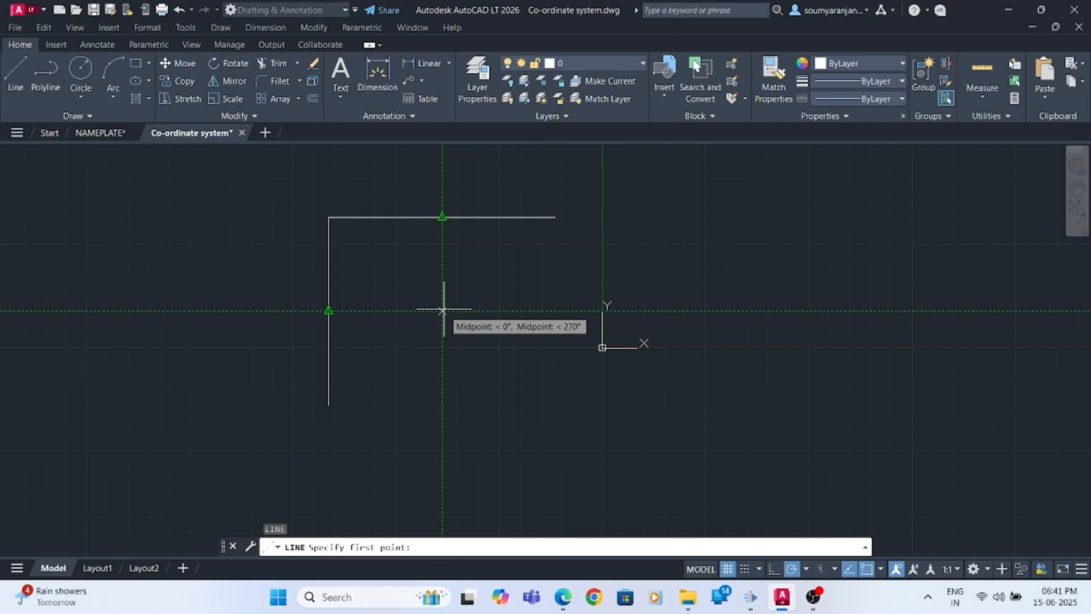
pyautogui.click(442, 311)
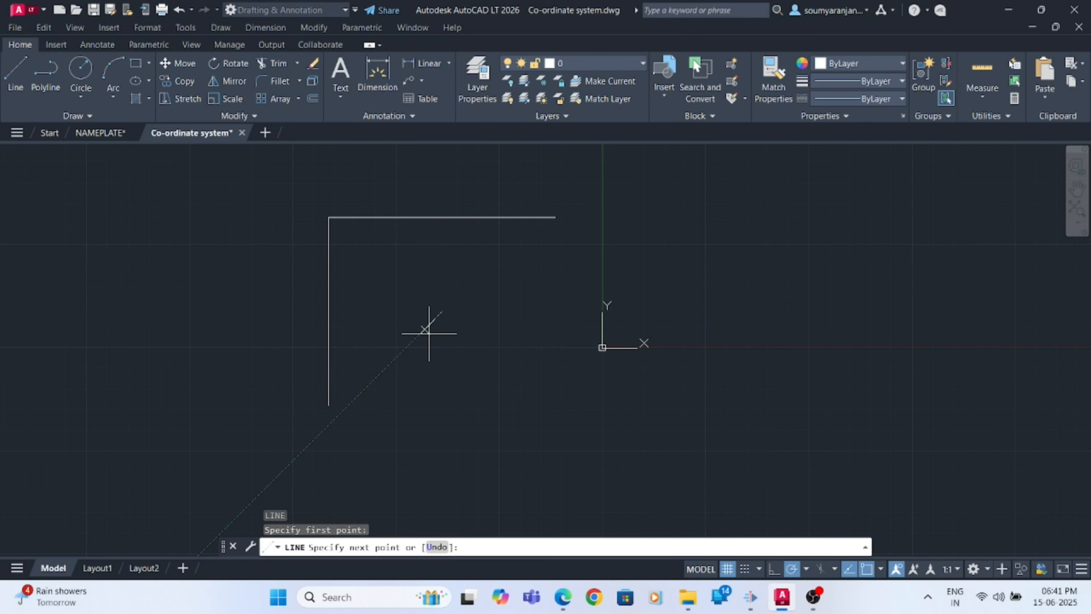
pyautogui.press('Escape')
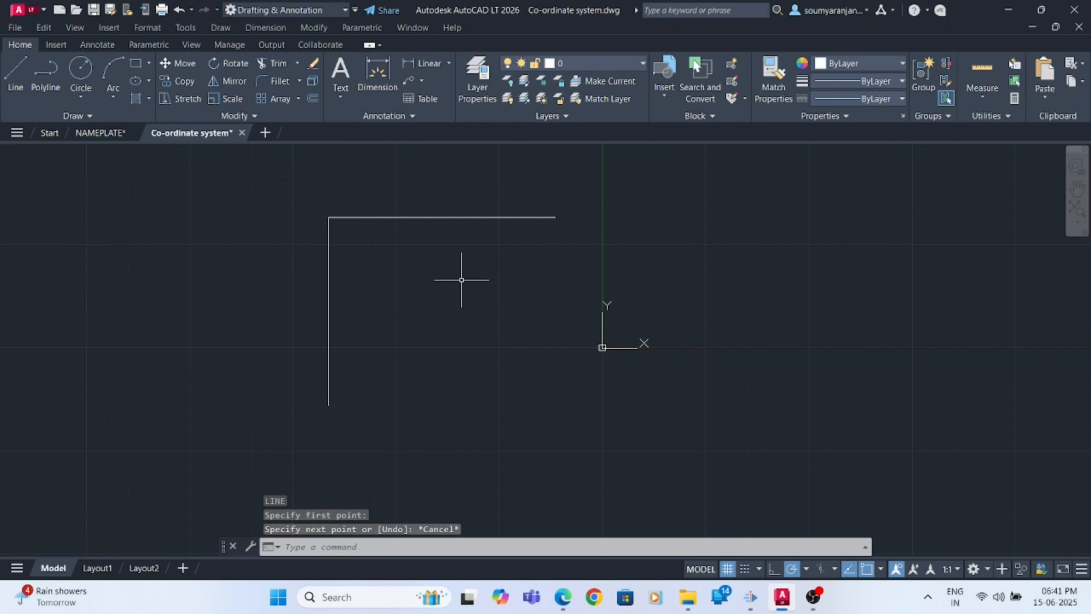
# Step: Select both the horizontal and the vertical line and erase them
pyautogui.click(287, 180)
pyautogui.click(568, 435)
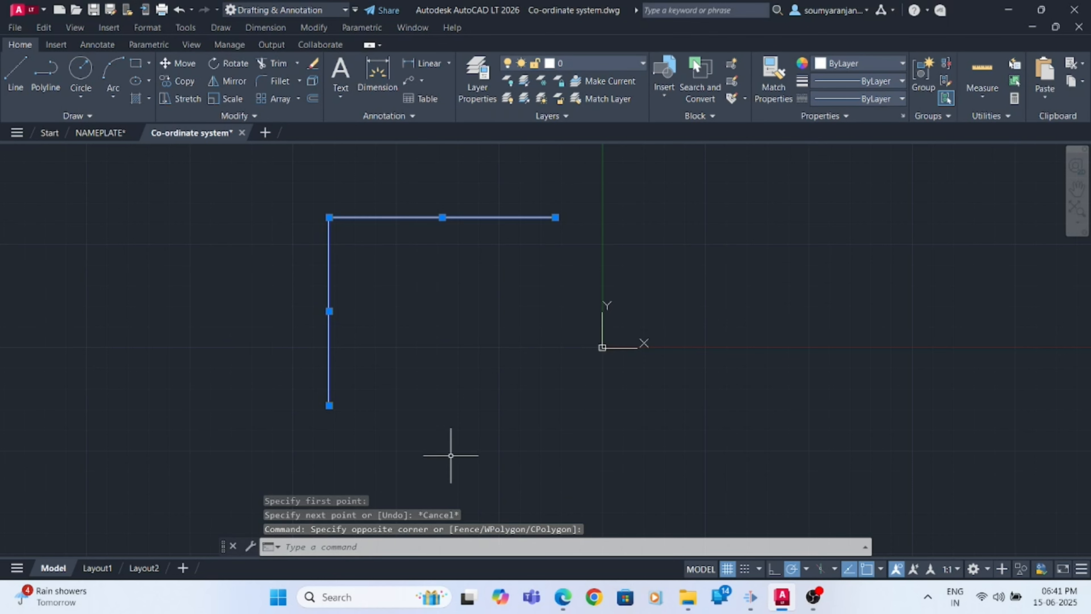
pyautogui.click(295, 173)
pyautogui.click(275, 176)
pyautogui.click(308, 195)
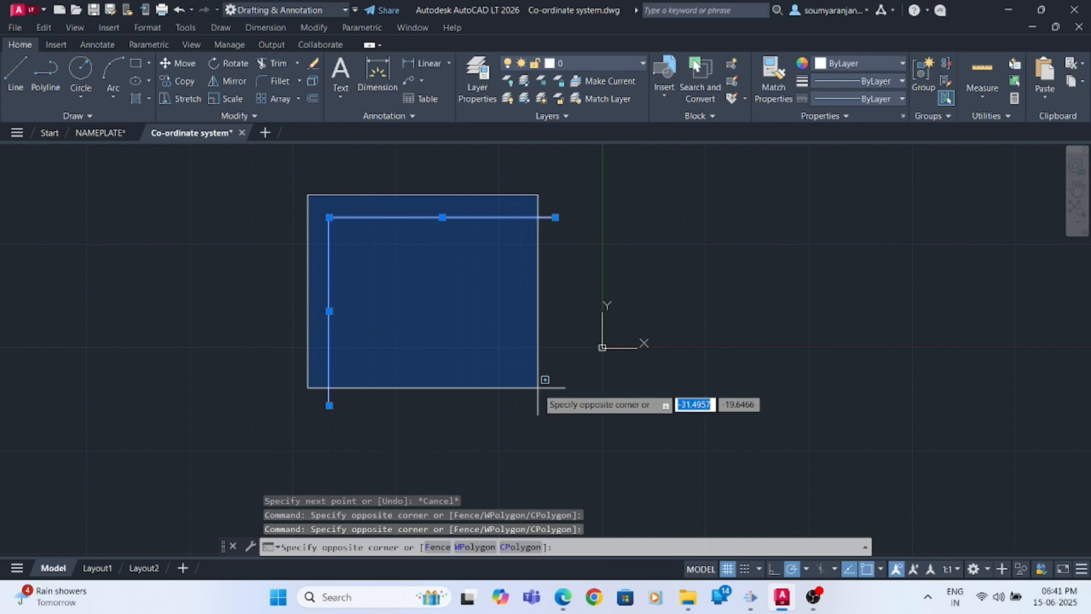
pyautogui.click(577, 427)
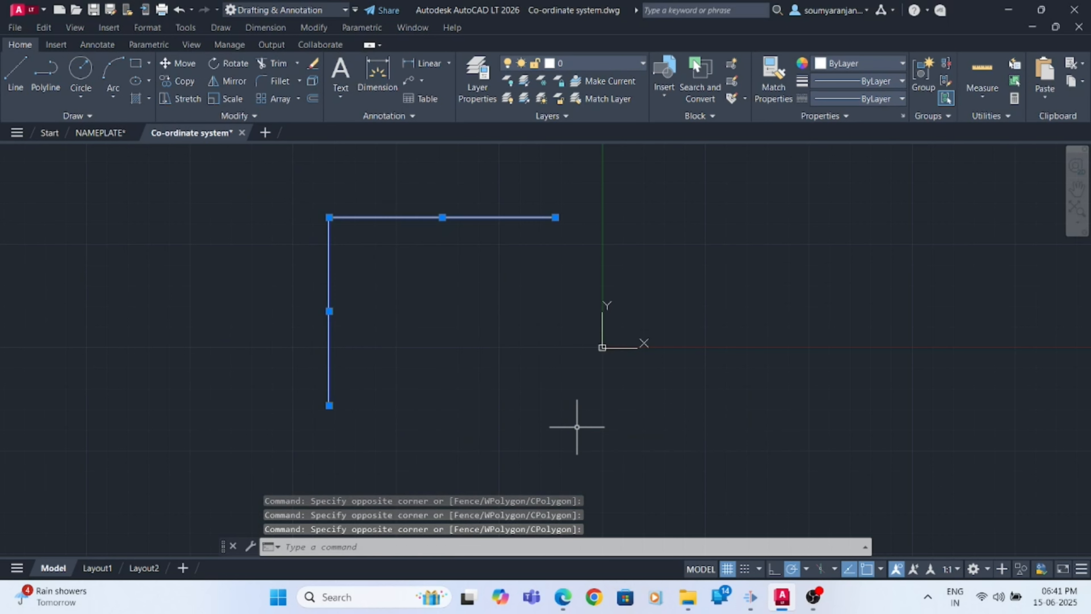
pyautogui.press('Delete')
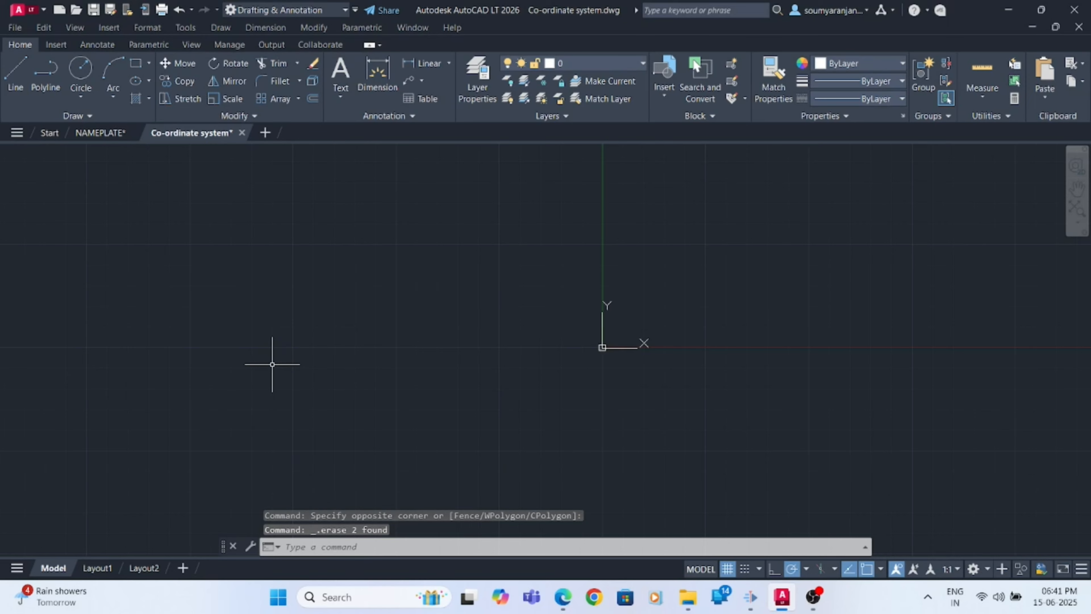
# Step: Open and close the program help, and examine the expanded command history
pyautogui.press('F1')
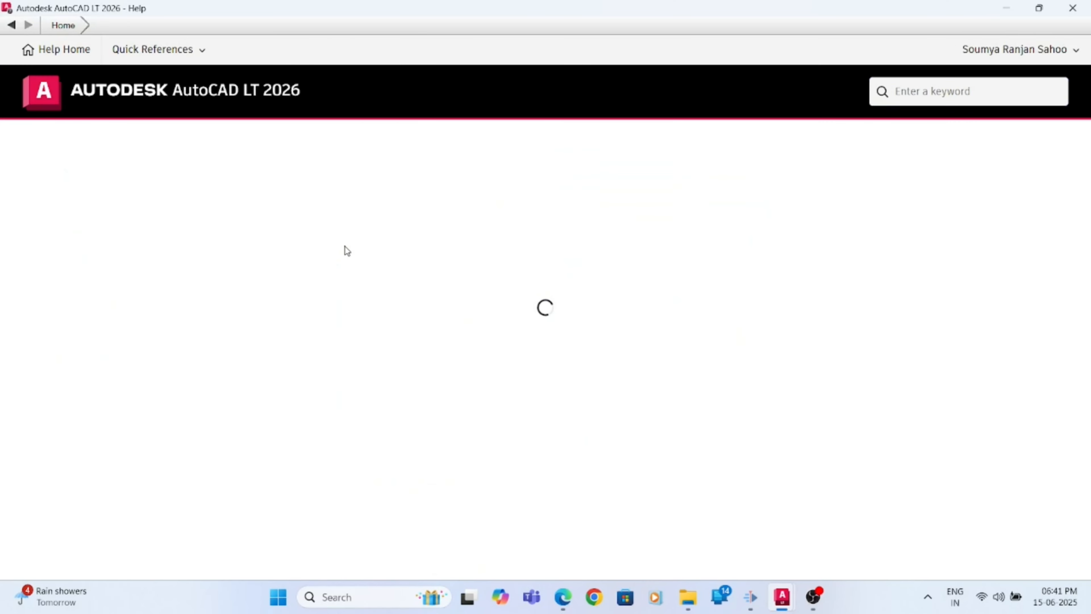
pyautogui.click(1072, 8)
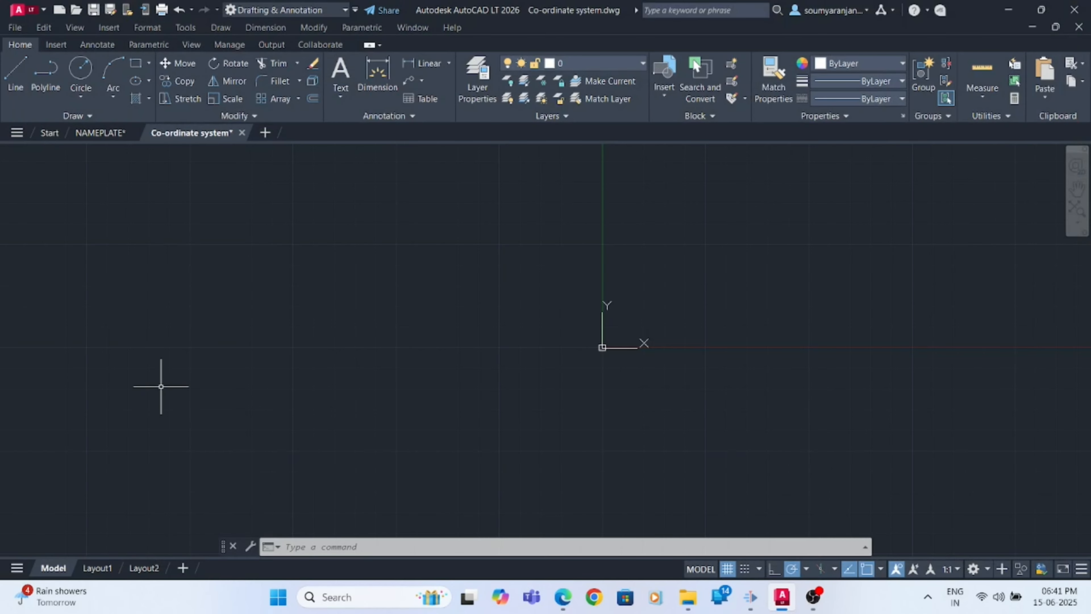
pyautogui.press('F2')
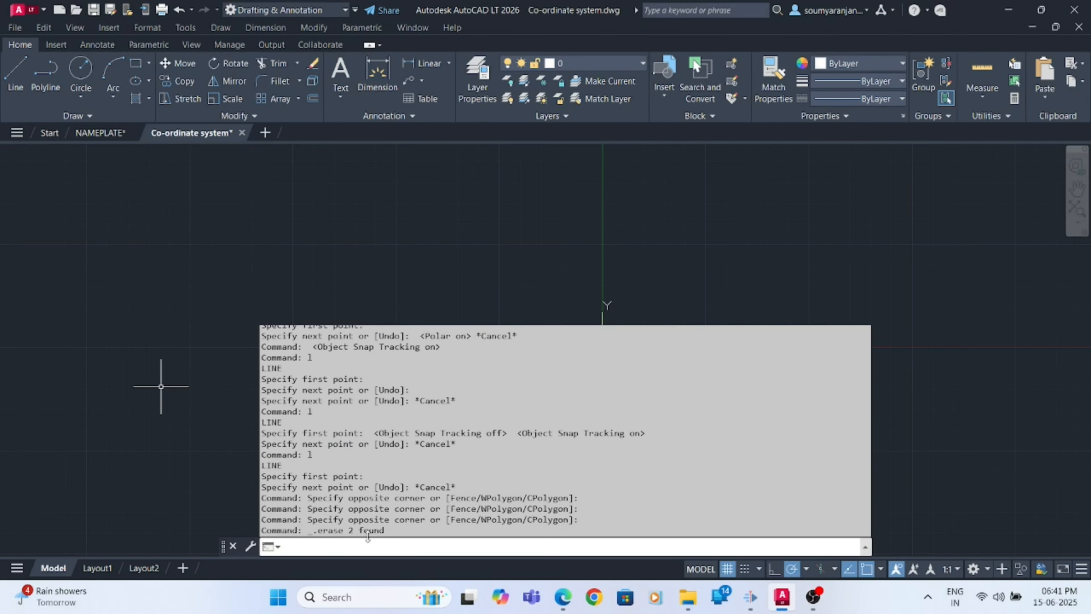
pyautogui.moveTo(407, 533); pyautogui.dragTo(269, 319)
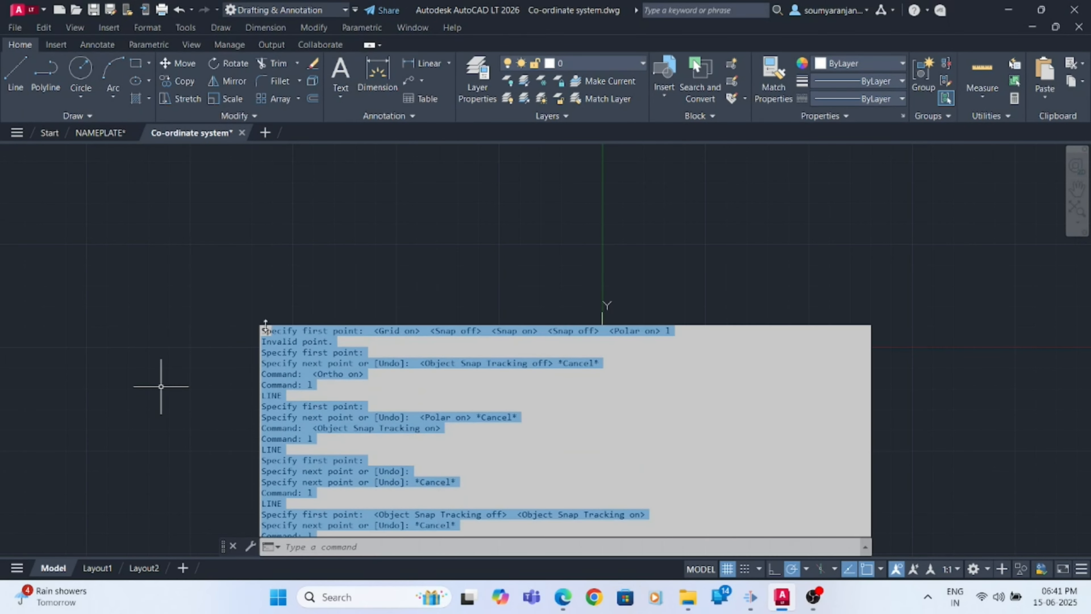
pyautogui.scroll(-1, 304, 396)
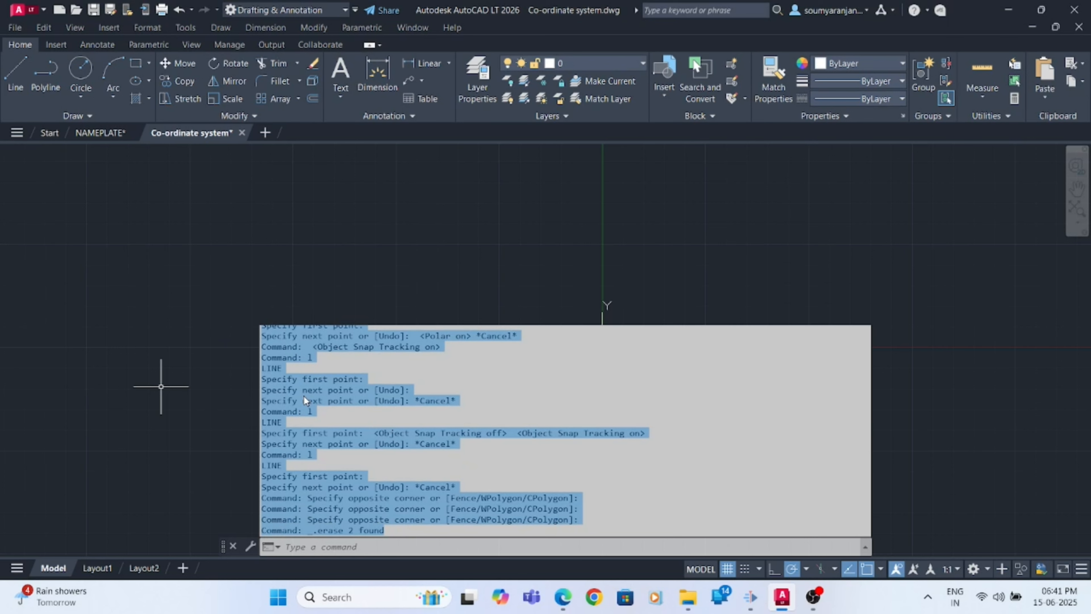
pyautogui.press('Escape')
# Step: Toggle object snap off and back on, and draw a horizontal line above and left of the origin
pyautogui.press('F3')
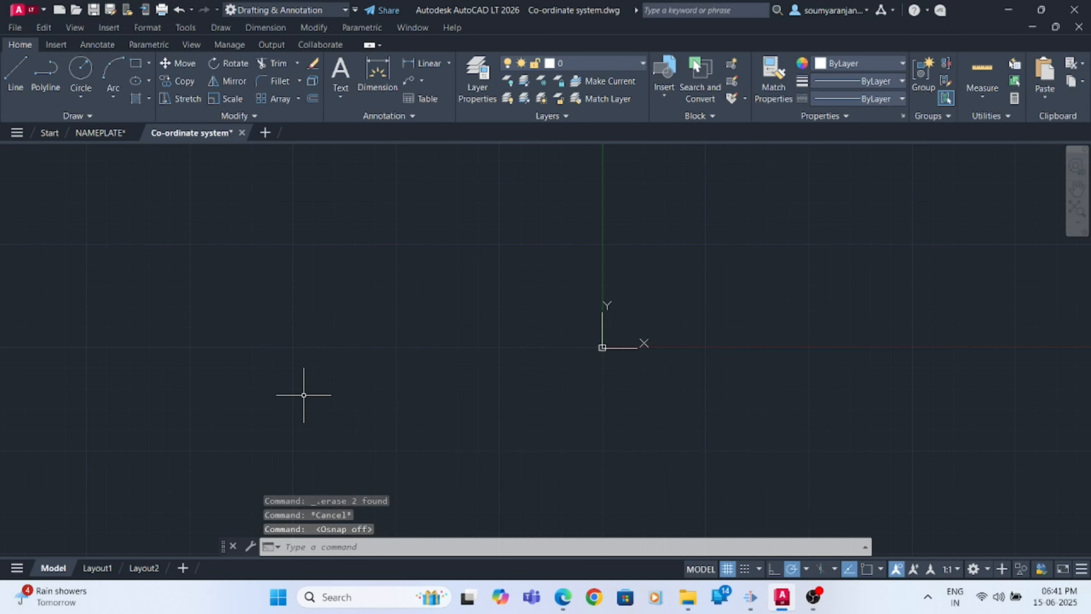
pyautogui.press('F3')
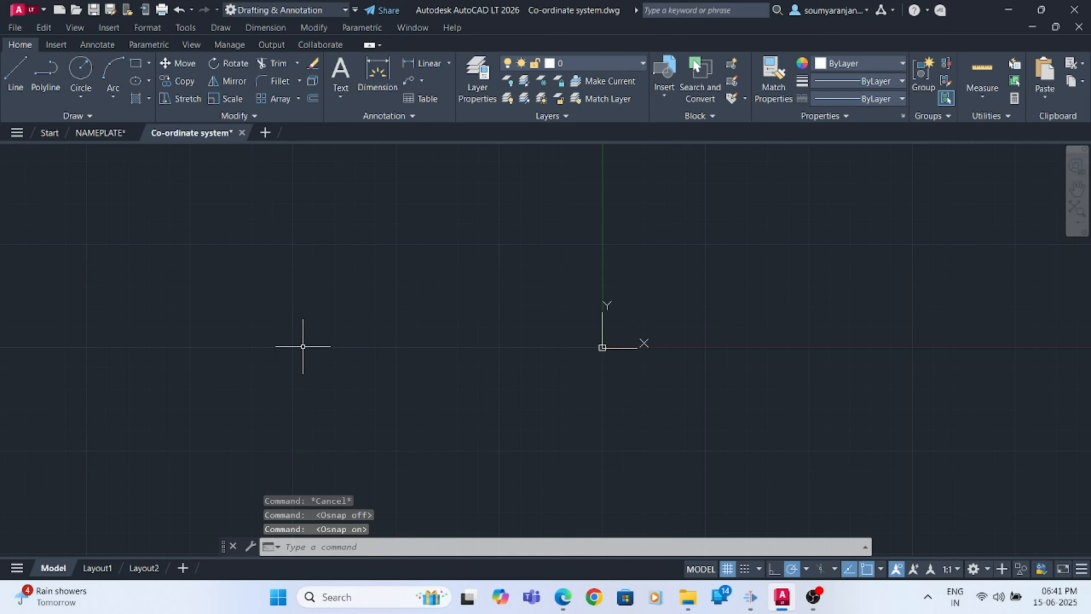
pyautogui.write('l')
pyautogui.press('Return')
pyautogui.click(307, 286)
pyautogui.click(432, 285)
pyautogui.press('Escape')
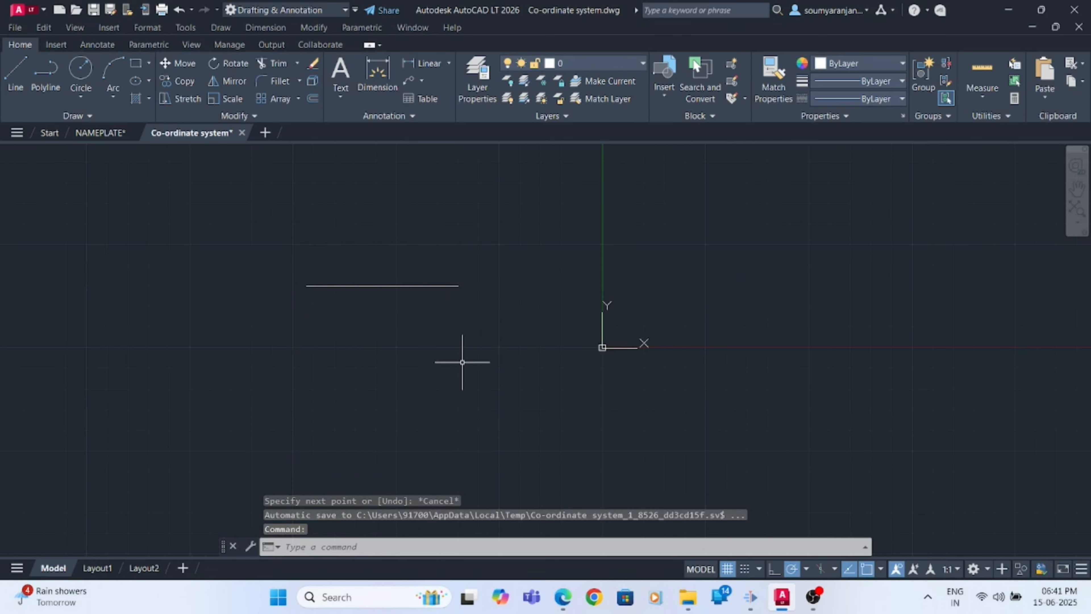
# Step: Try snapping a new line's first point to the right endpoint of the horizontal line, and cancel the command
pyautogui.write('l')
pyautogui.press('Return')
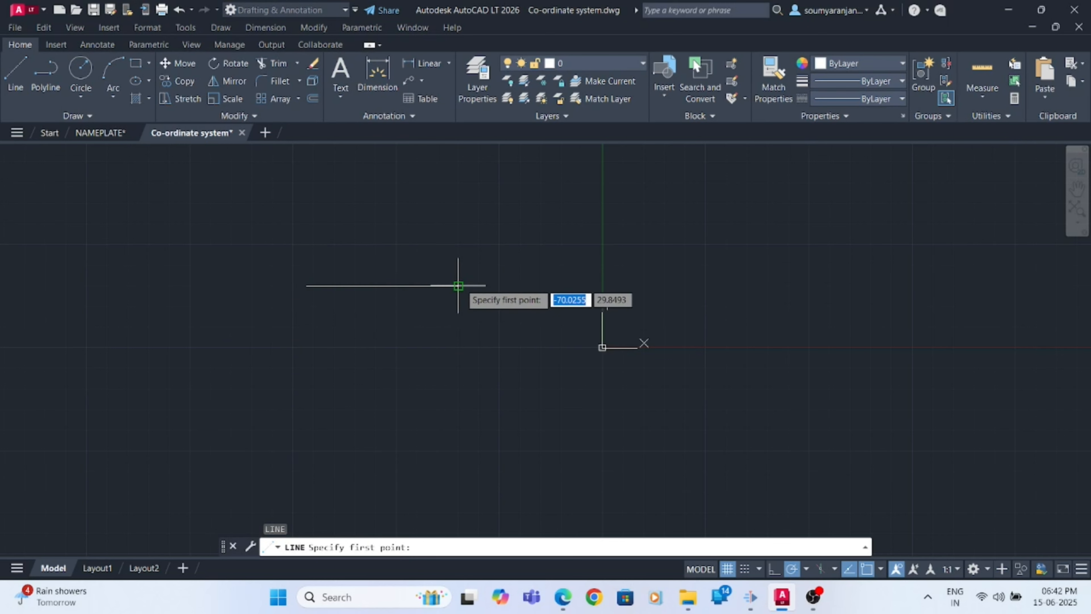
pyautogui.press('Escape')
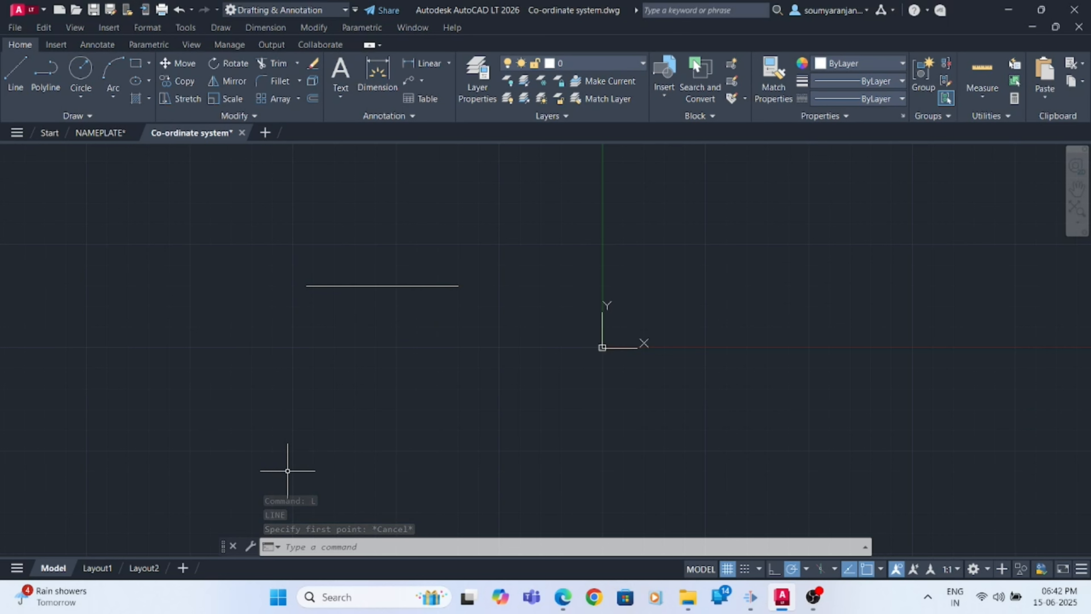
# Step: Try tablet mode and switch the isoplane to Right, and toggle the grid off and back on
pyautogui.press('F4')
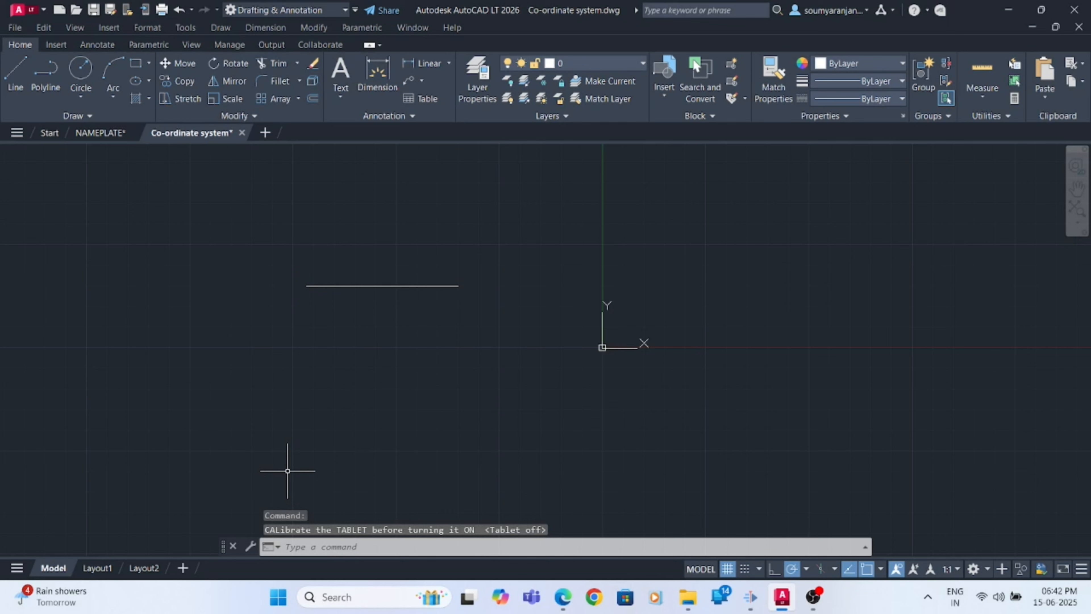
pyautogui.press('F5')
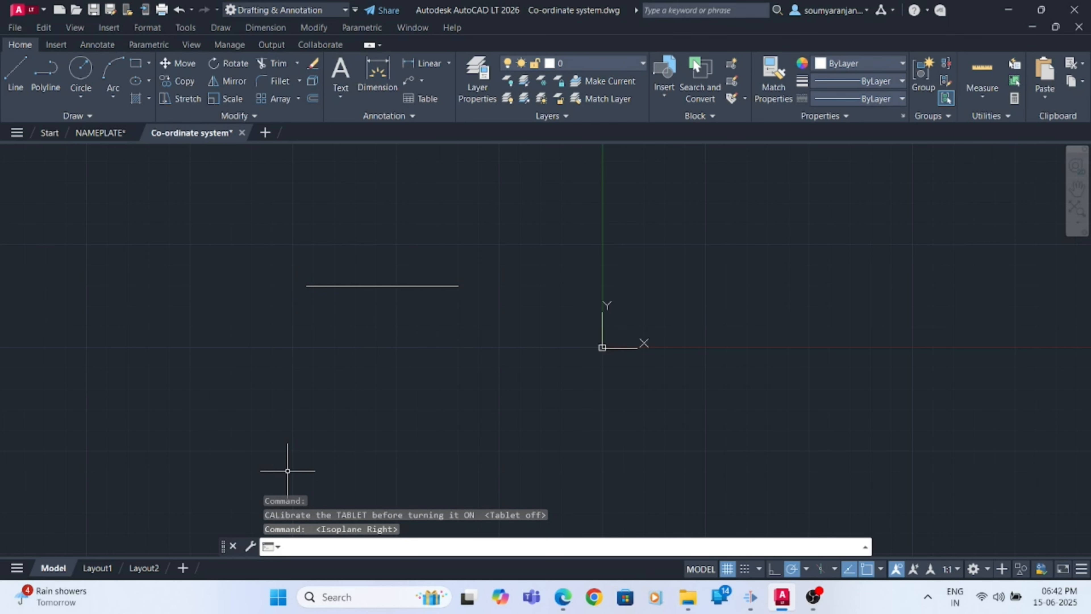
pyautogui.press('F7')
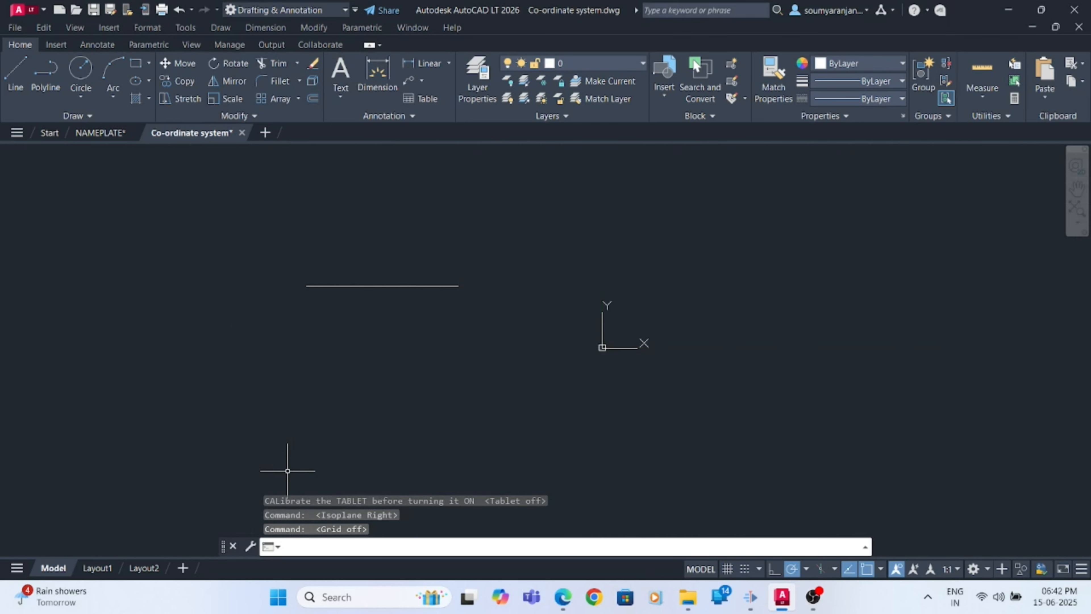
pyautogui.press('F7')
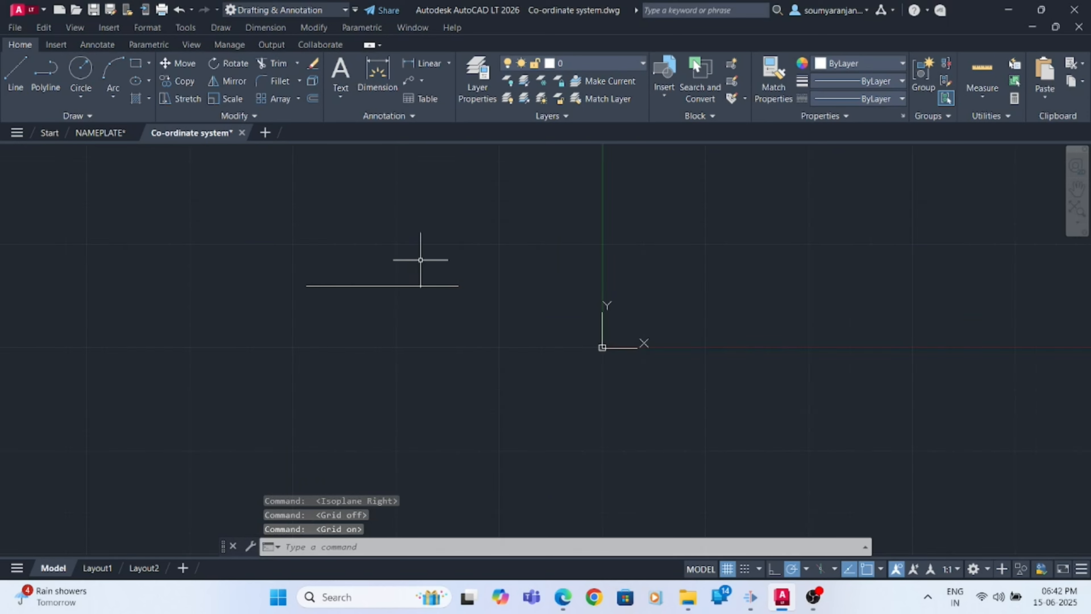
# Step: Turn on Ortho mode and try a vertical line left of the horizontal line, cancelling it after the first point
pyautogui.press('F8')
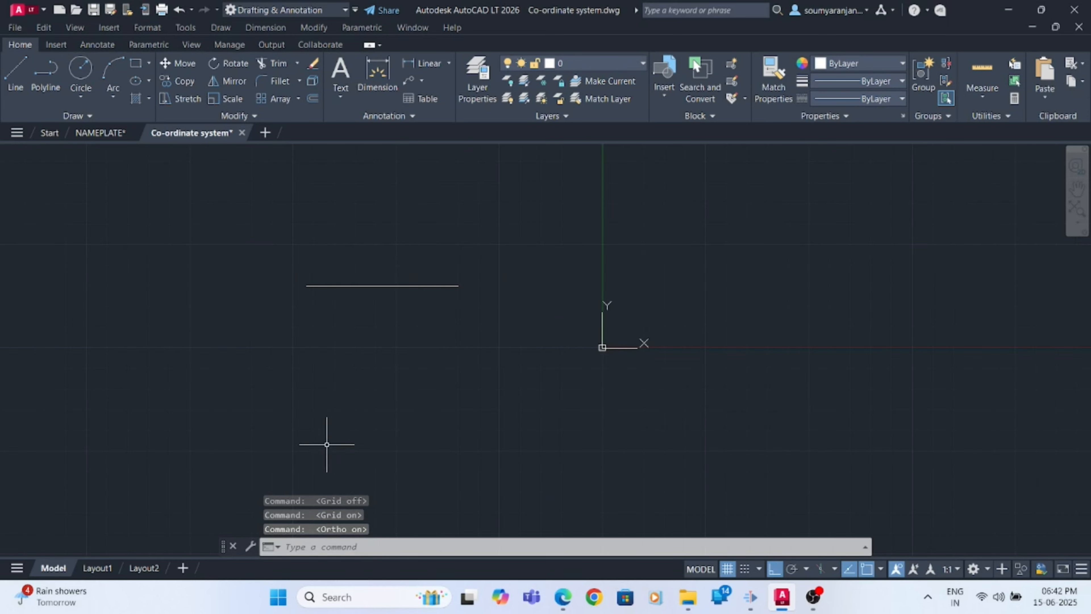
pyautogui.write('l')
pyautogui.press('Return')
pyautogui.click(248, 340)
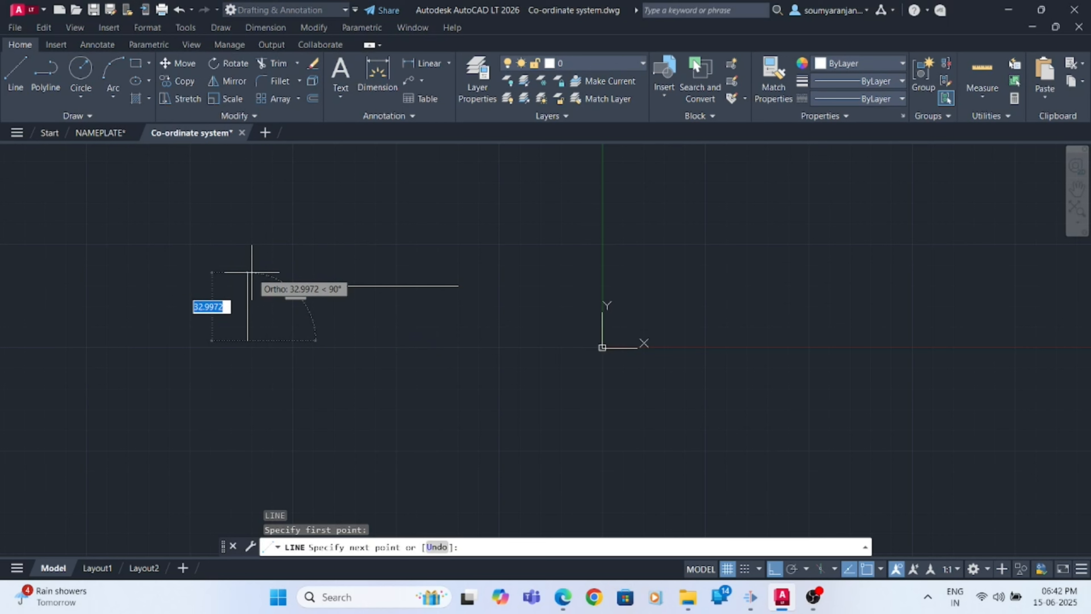
pyautogui.press('Escape')
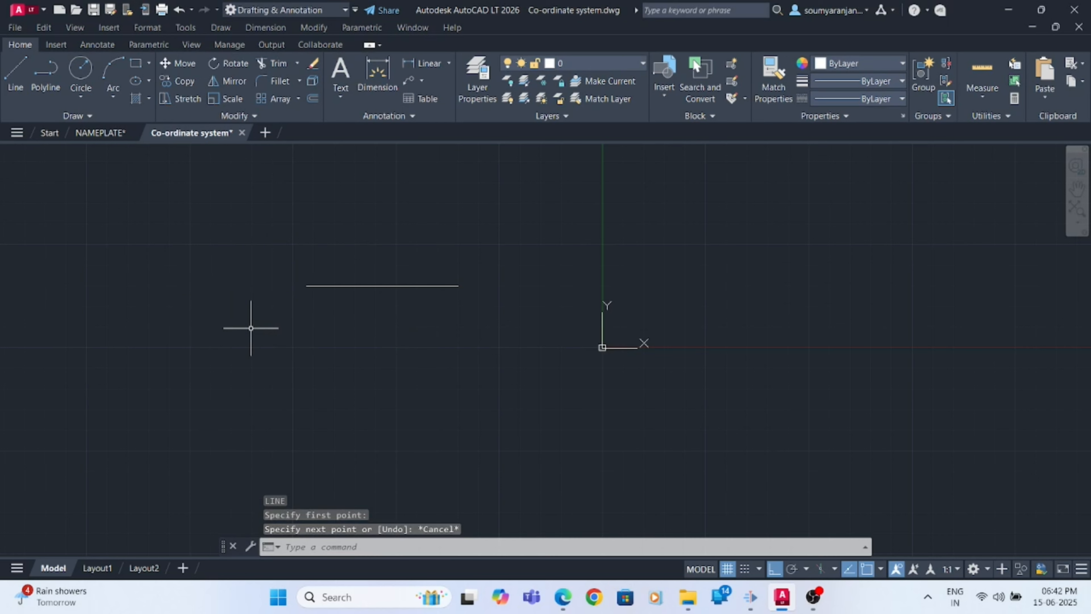
# Step: Turn on Snap mode and draw a horizontal line between snap points below the existing line
pyautogui.press('F9')
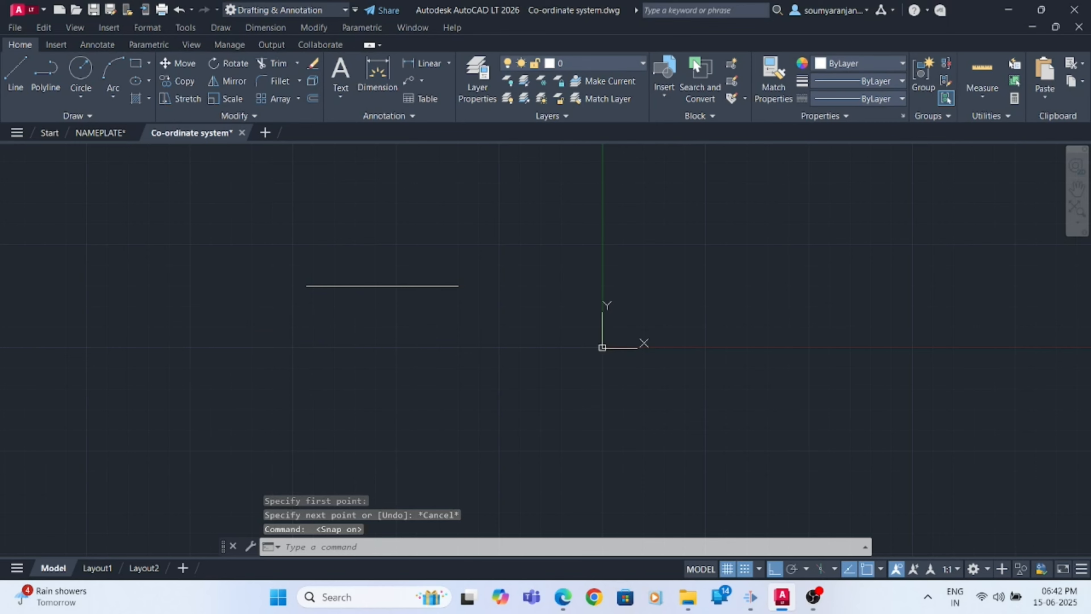
pyautogui.press('Return')
pyautogui.scroll(4, 316, 368)
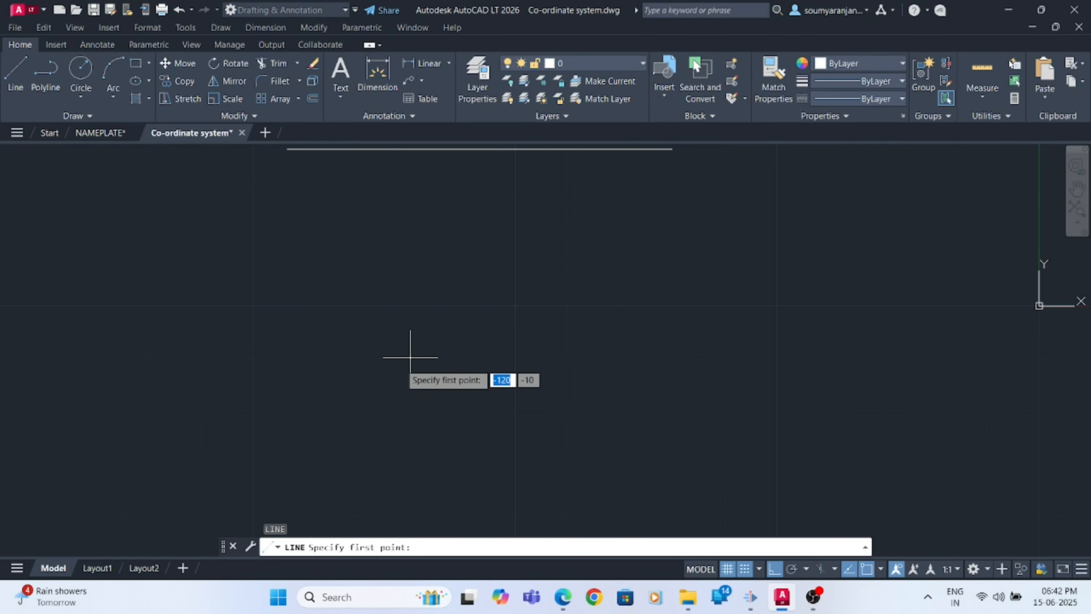
pyautogui.scroll(-5, 411, 306)
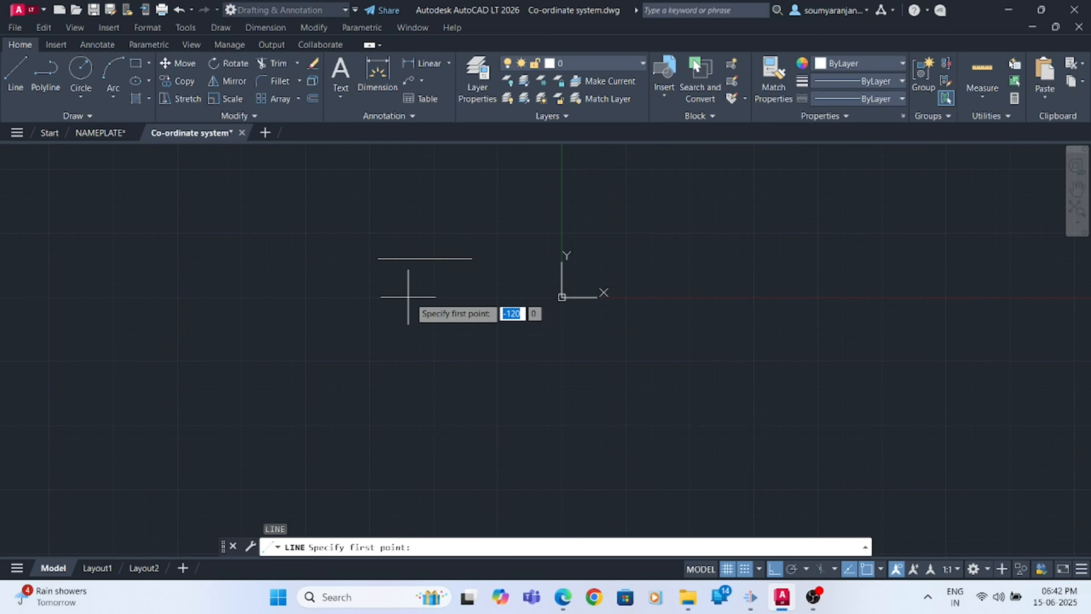
pyautogui.click(408, 348)
pyautogui.click(475, 348)
pyautogui.scroll(2, 474, 389)
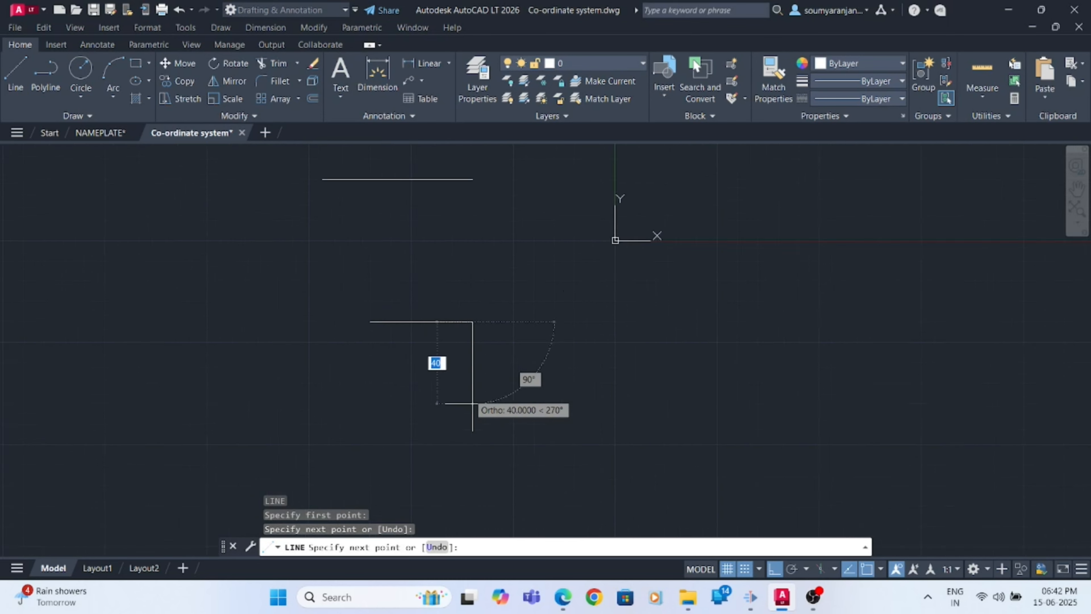
pyautogui.scroll(2, 473, 403)
pyautogui.press('Escape')
# Step: Select the lower horizontal line and cancel the extra selection window
pyautogui.scroll(4, 332, 289)
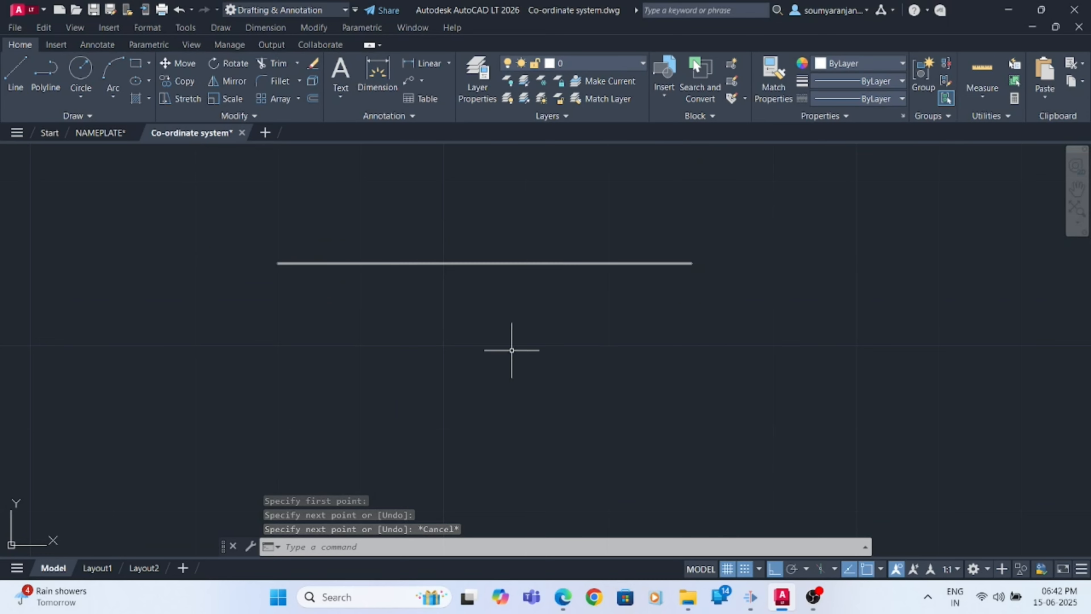
pyautogui.scroll(-4, 434, 306)
pyautogui.click(418, 294)
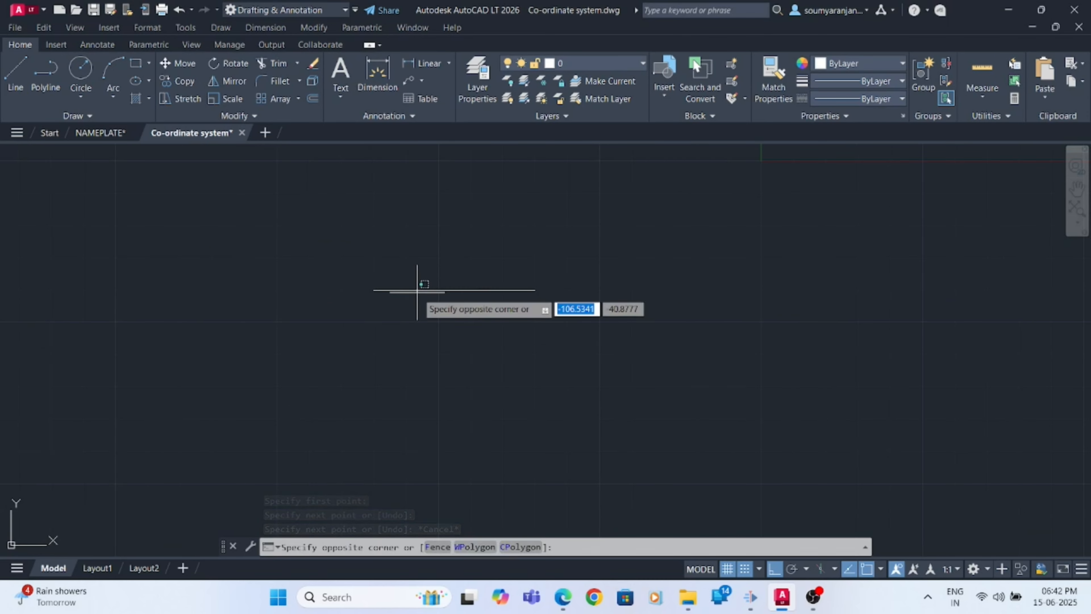
pyautogui.click(416, 291)
pyautogui.click(413, 291)
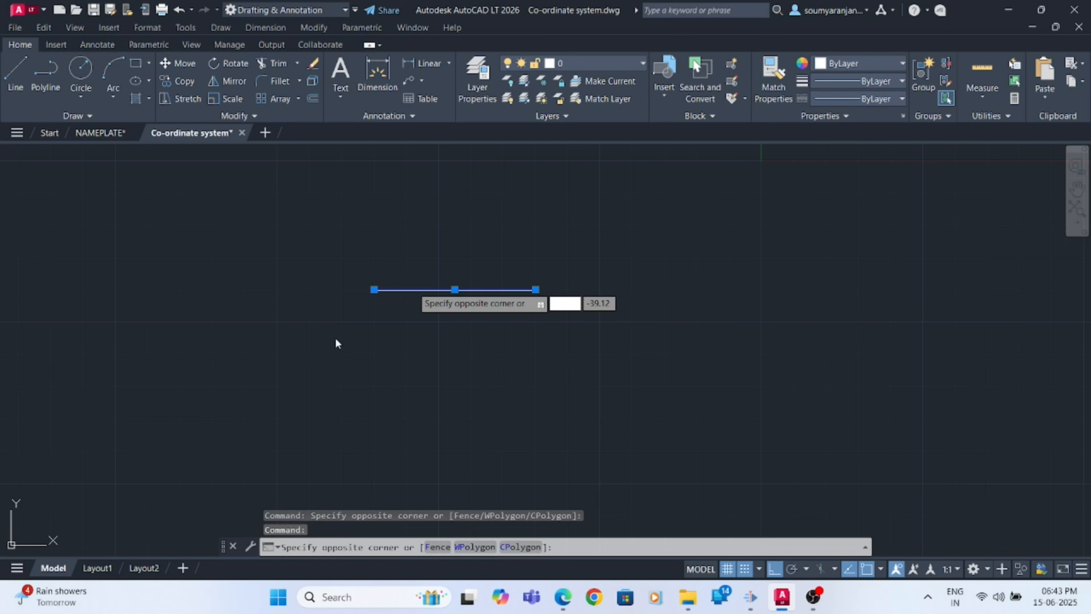
pyautogui.press('Escape')
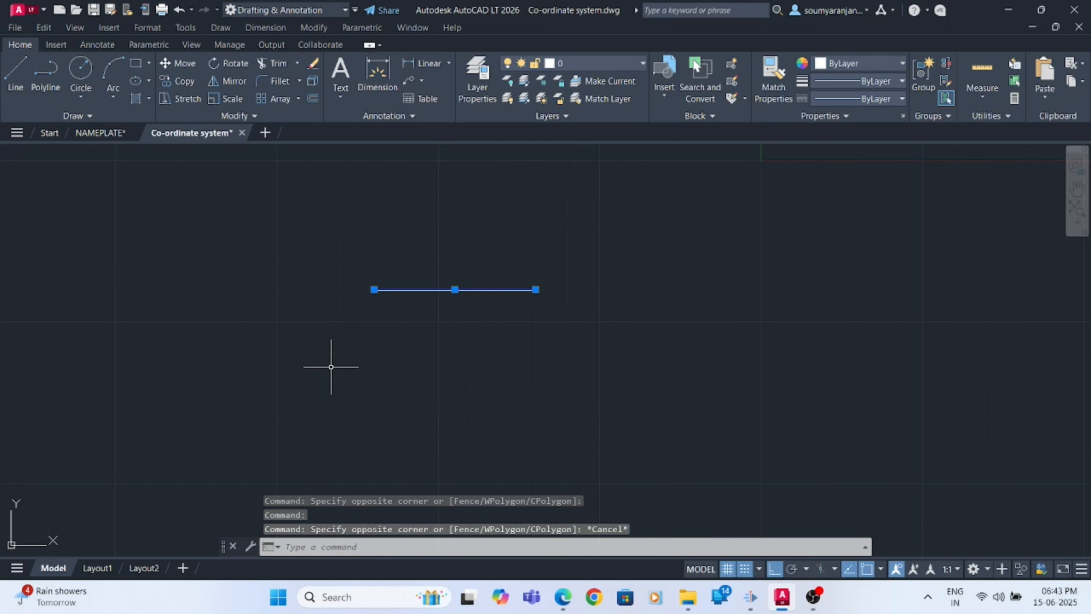
# Step: Turn on polar tracking, try a line from a point below the horizontal line, turn Snap mode off and cancel the line
pyautogui.press('F10')
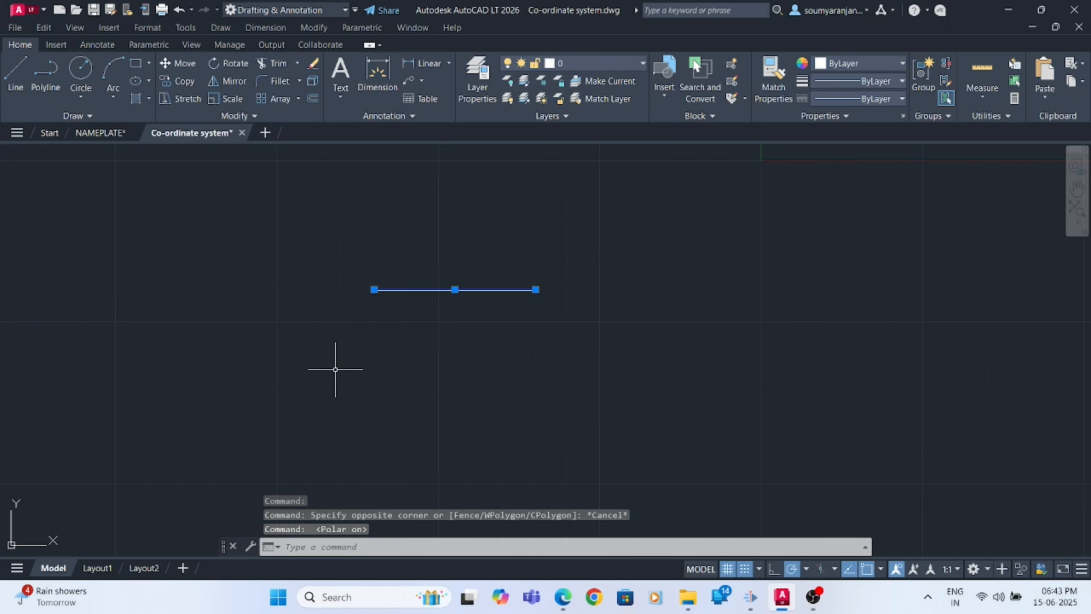
pyautogui.write('l')
pyautogui.press('Return')
pyautogui.click(341, 354)
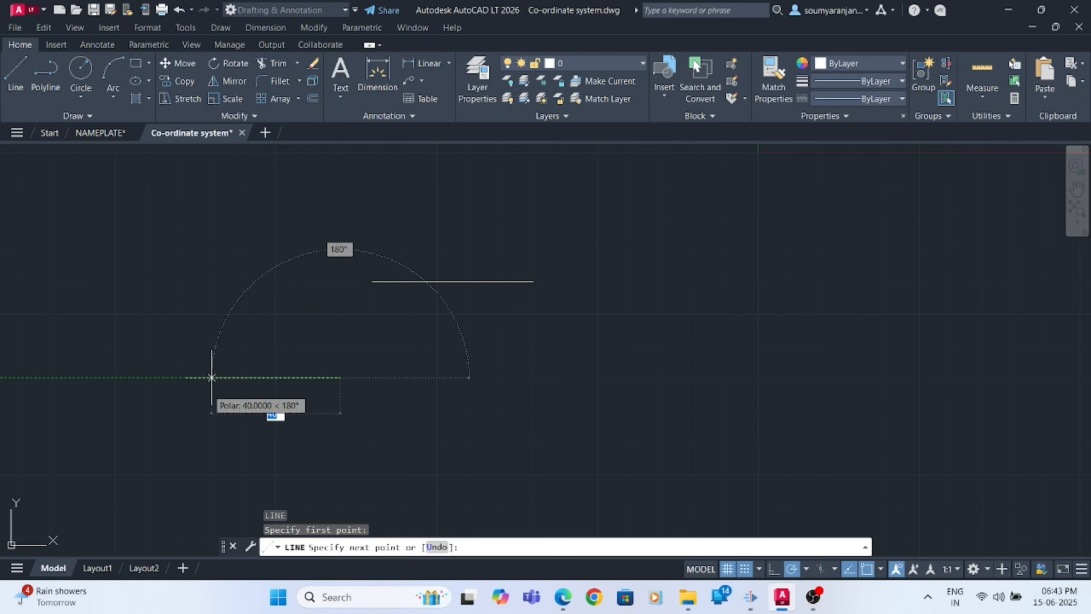
pyautogui.press('F9')
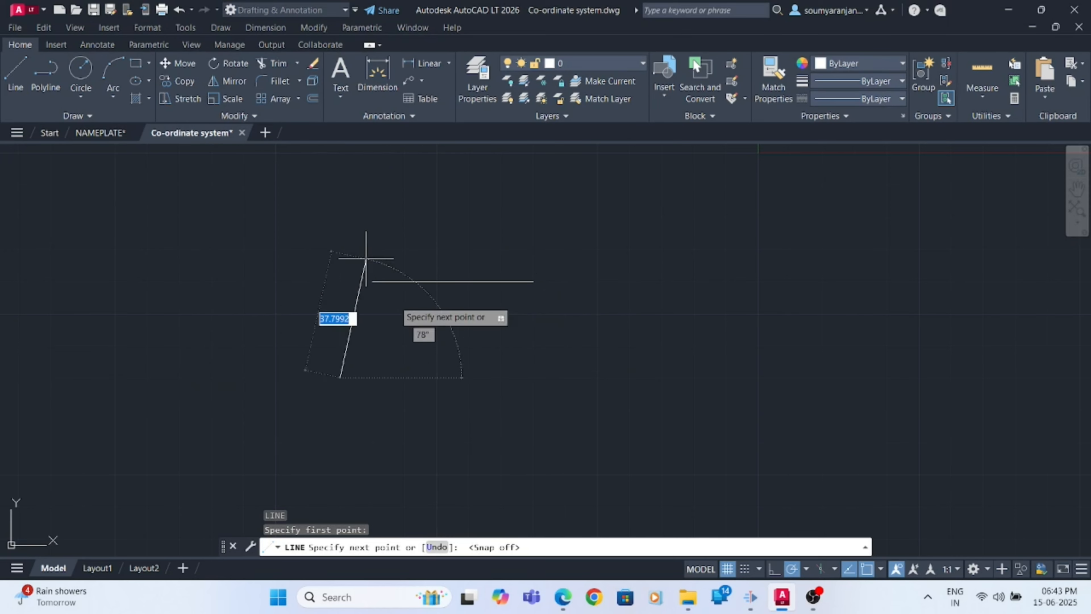
pyautogui.press('Escape')
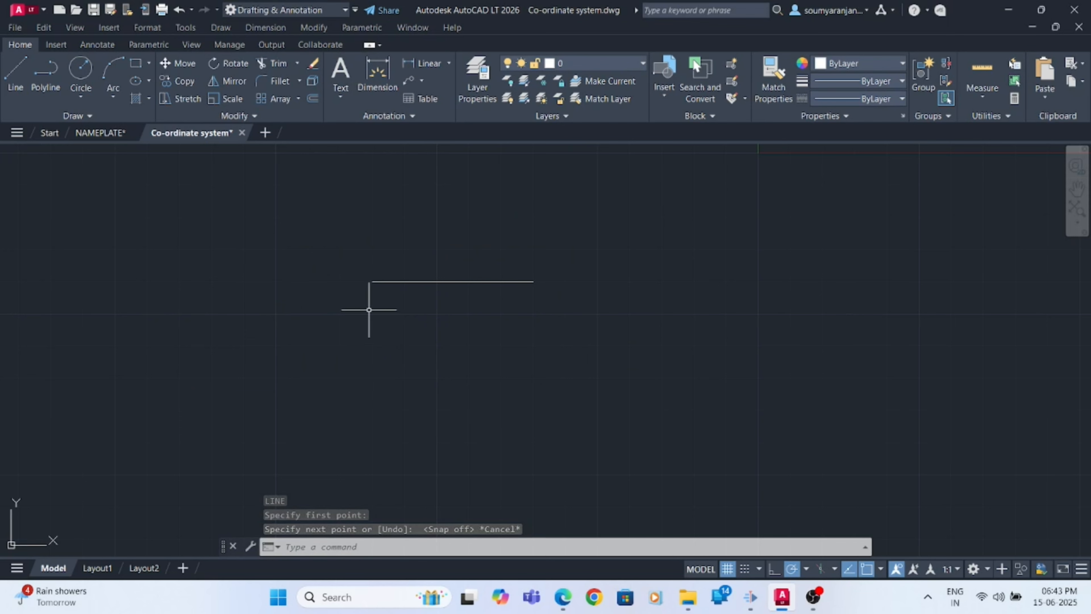
# Step: Turn off object snap tracking and draw a vertical line downward from the horizontal line's left endpoint
pyautogui.press('F11')
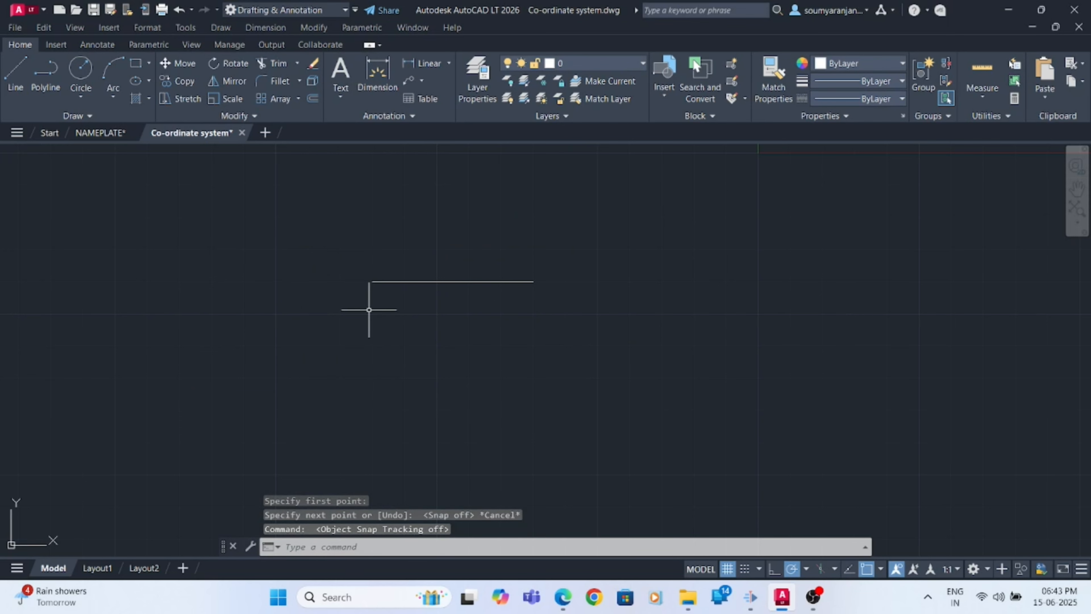
pyautogui.write('l')
pyautogui.press('Return')
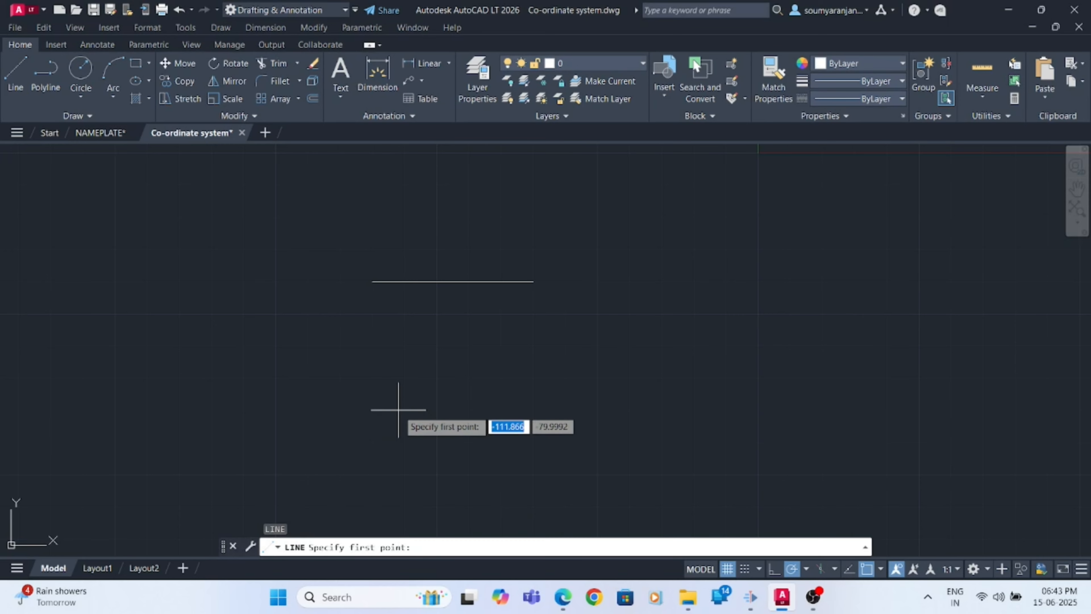
pyautogui.click(372, 282)
pyautogui.click(372, 396)
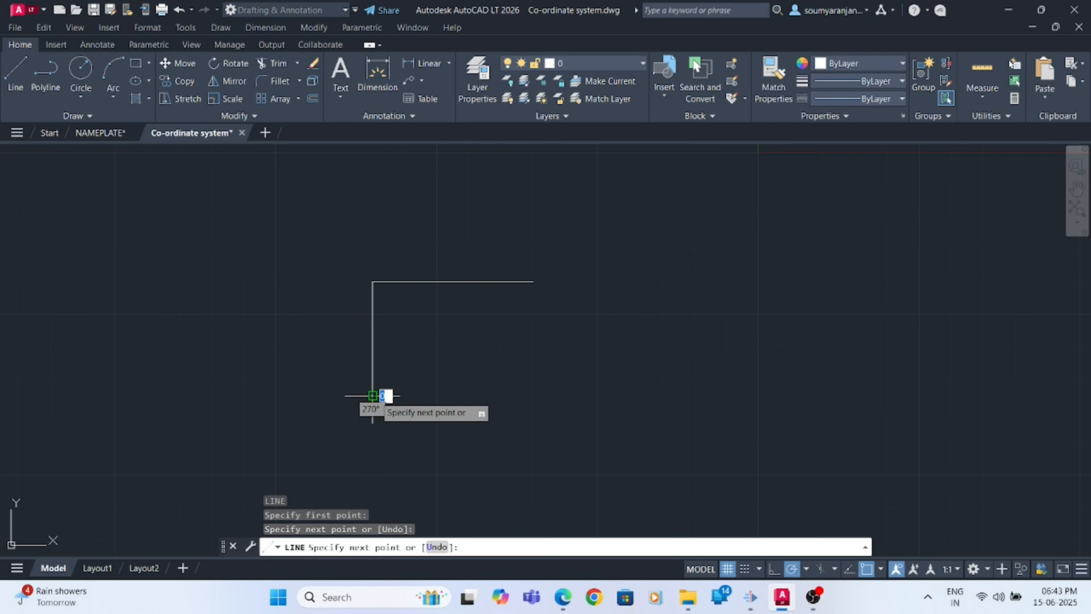
pyautogui.press('Escape')
# Step: Turn on object snap tracking and draw a line about 17.79 down from the horizontal line's midpoint, aligned with the vertical line's midpoint
pyautogui.press('Return')
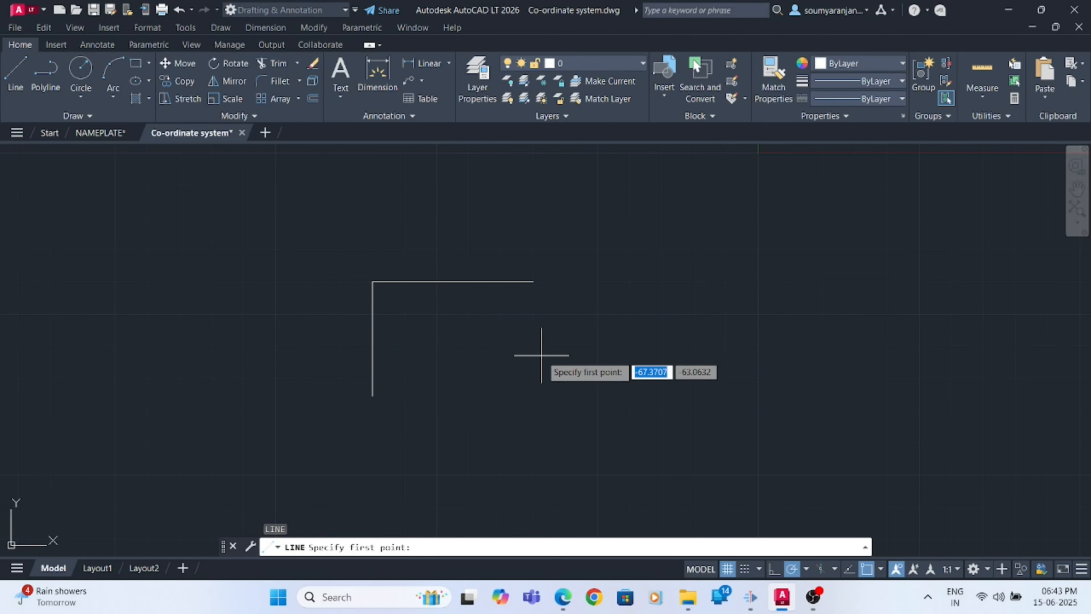
pyautogui.press('F11')
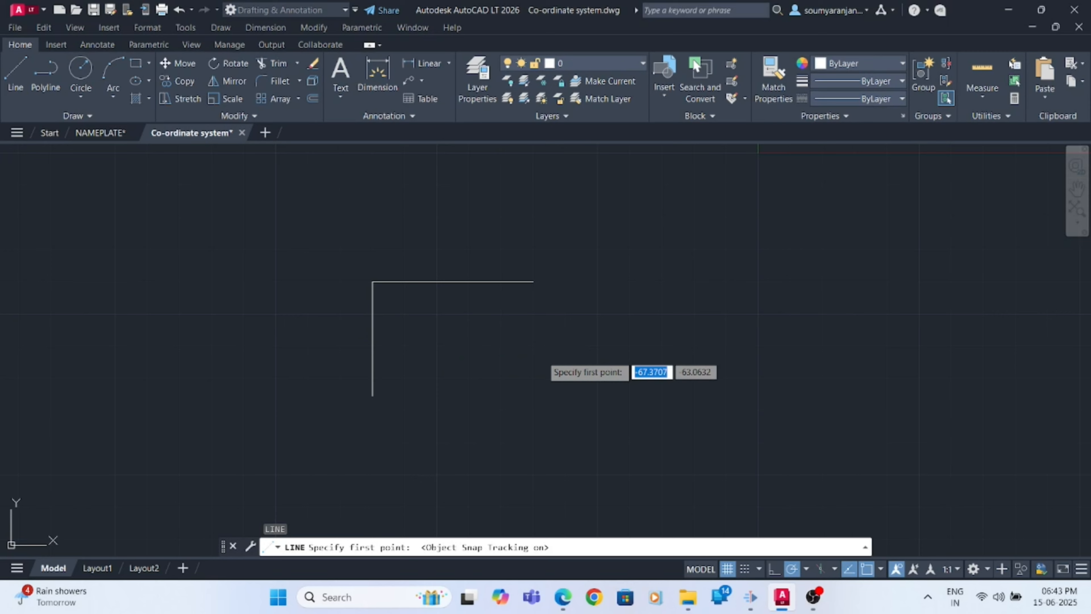
pyautogui.click(453, 282)
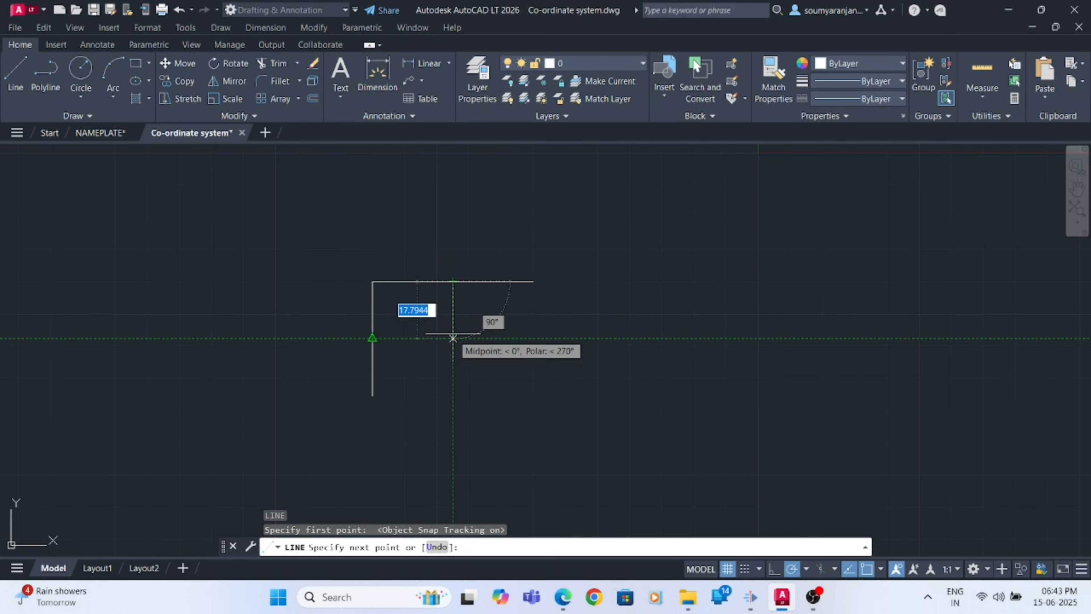
pyautogui.click(452, 338)
pyautogui.click(511, 339)
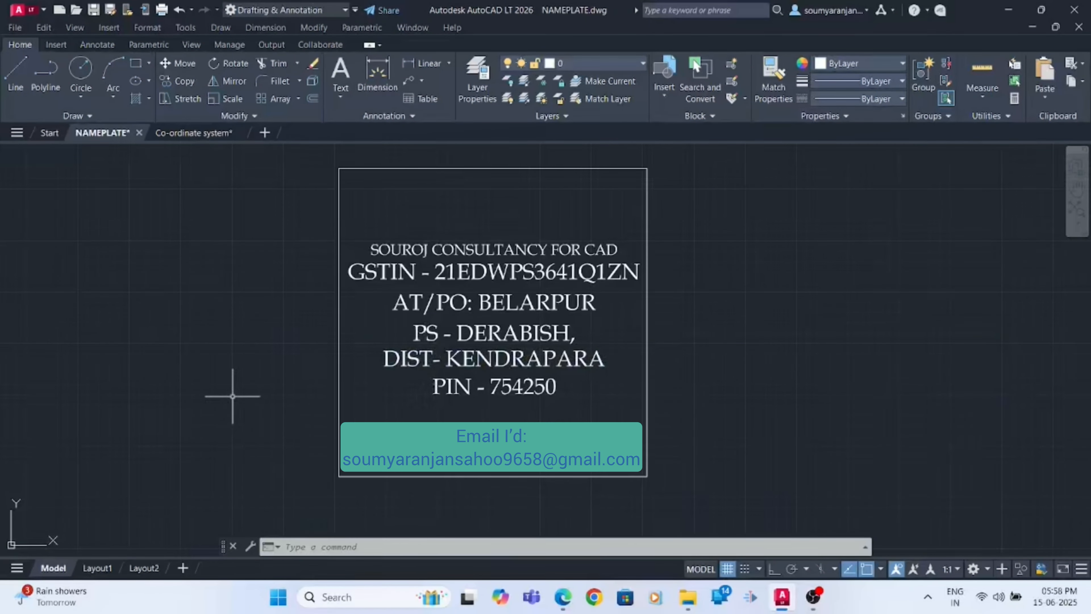